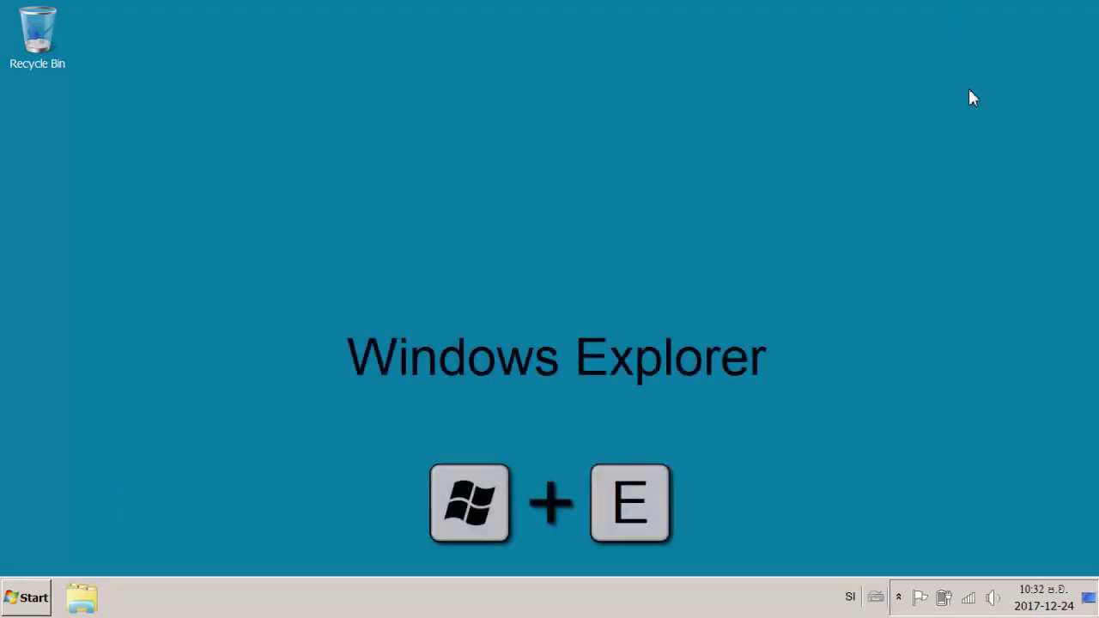
# Start Windows Explorer and go to the Tutorial folder on the OS (C:) drive.
pyautogui.press('super')
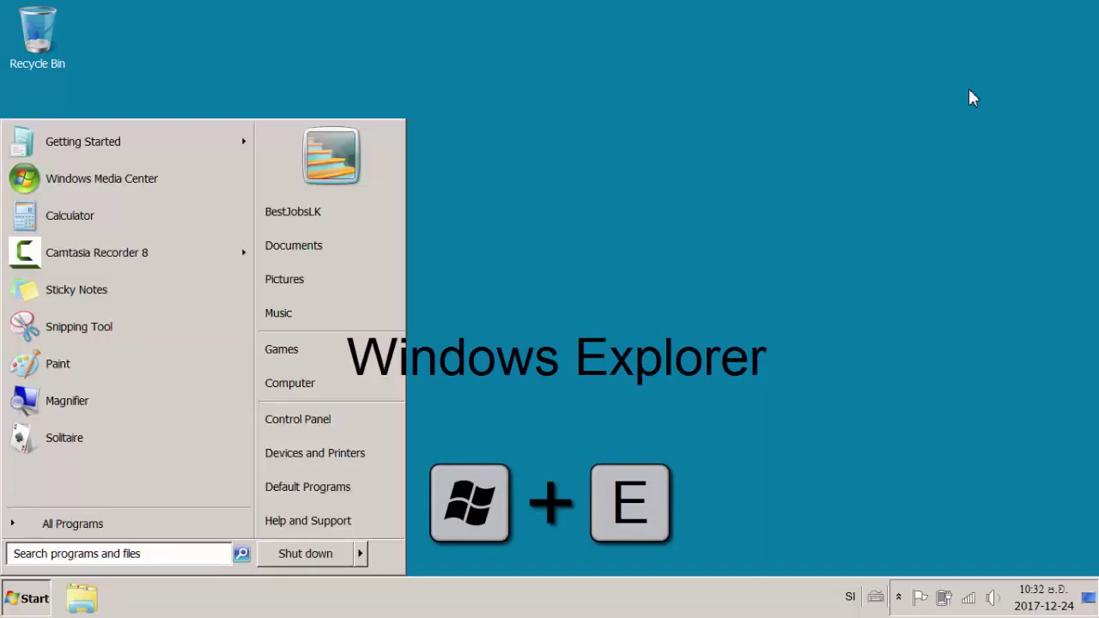
pyautogui.press('super+e')
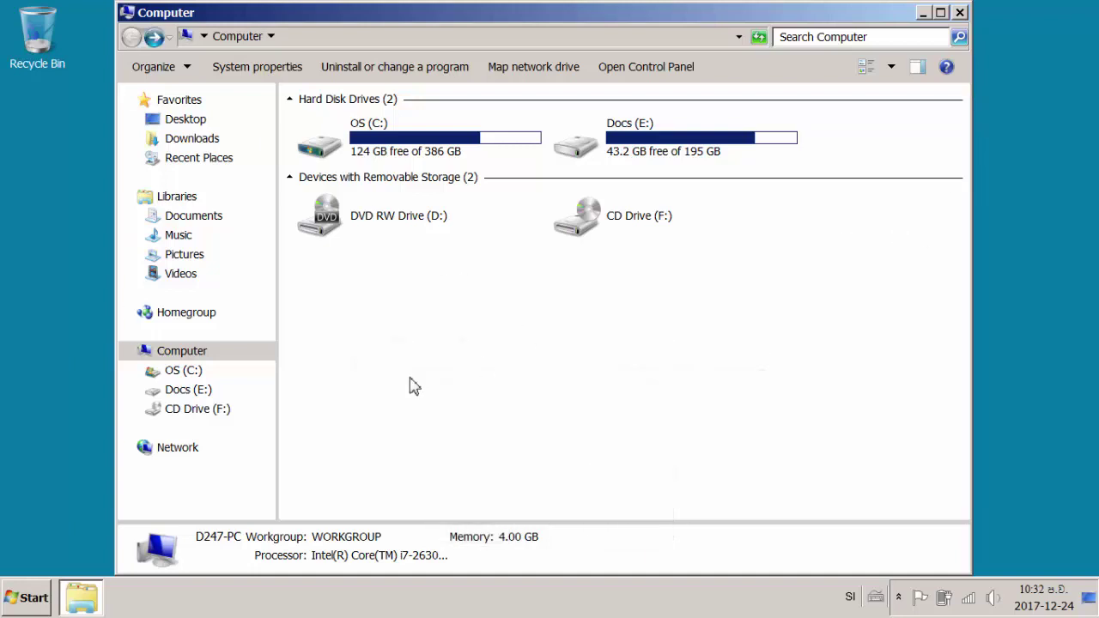
pyautogui.click(197, 371)
pyautogui.click(527, 446)
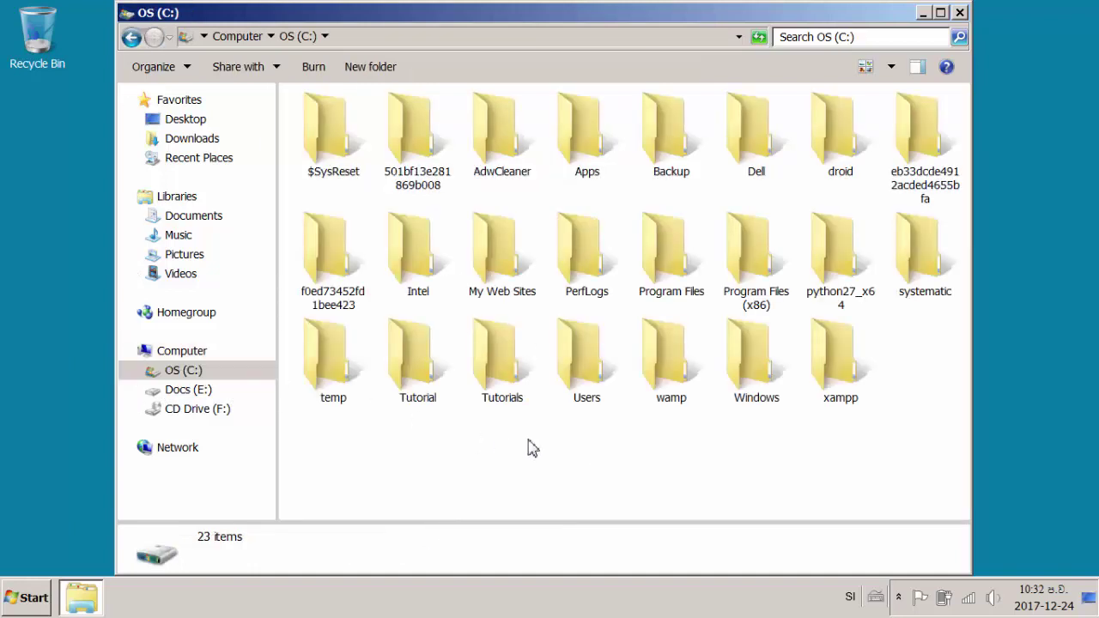
pyautogui.write('tu')
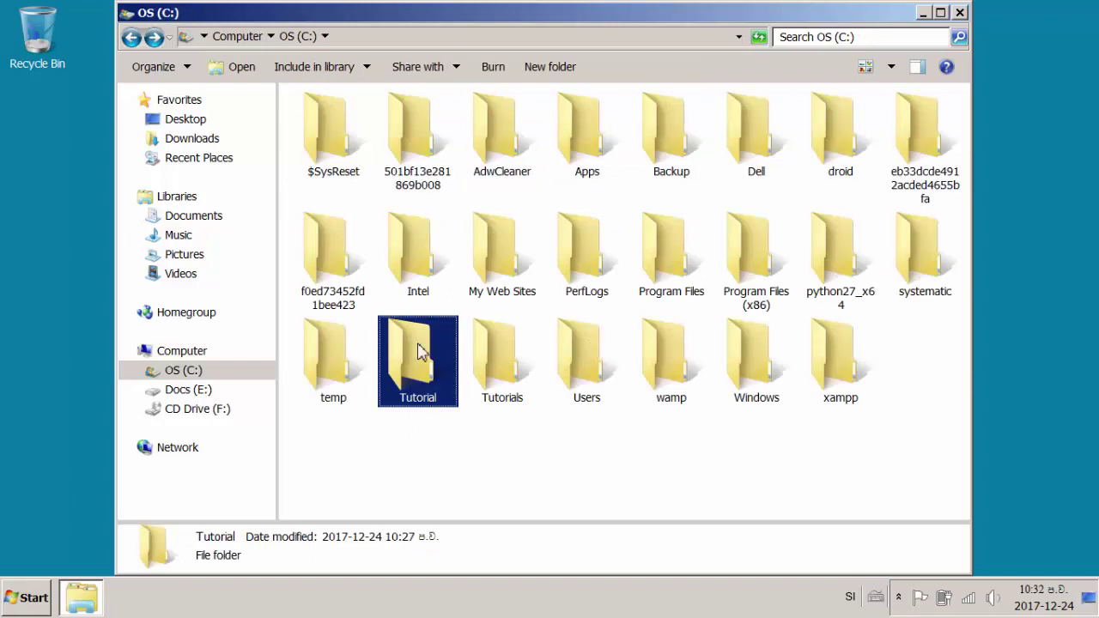
pyautogui.doubleClick(421, 352)
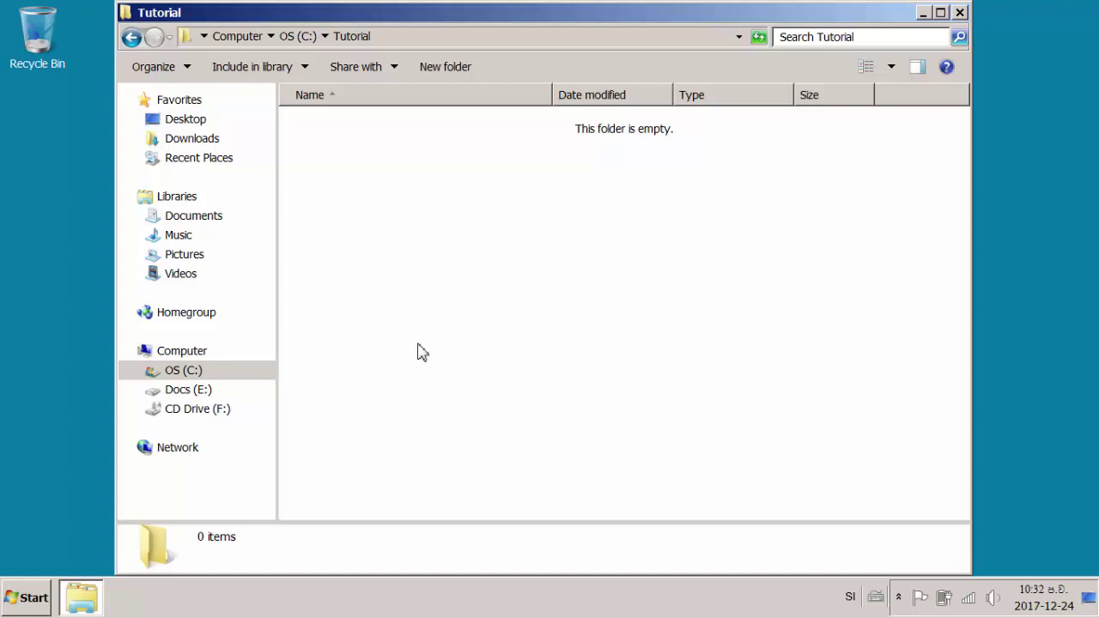
# Create a new folder named Google inside the Tutorial folder.
pyautogui.hotkey('ctrl', 'shift', 'n')
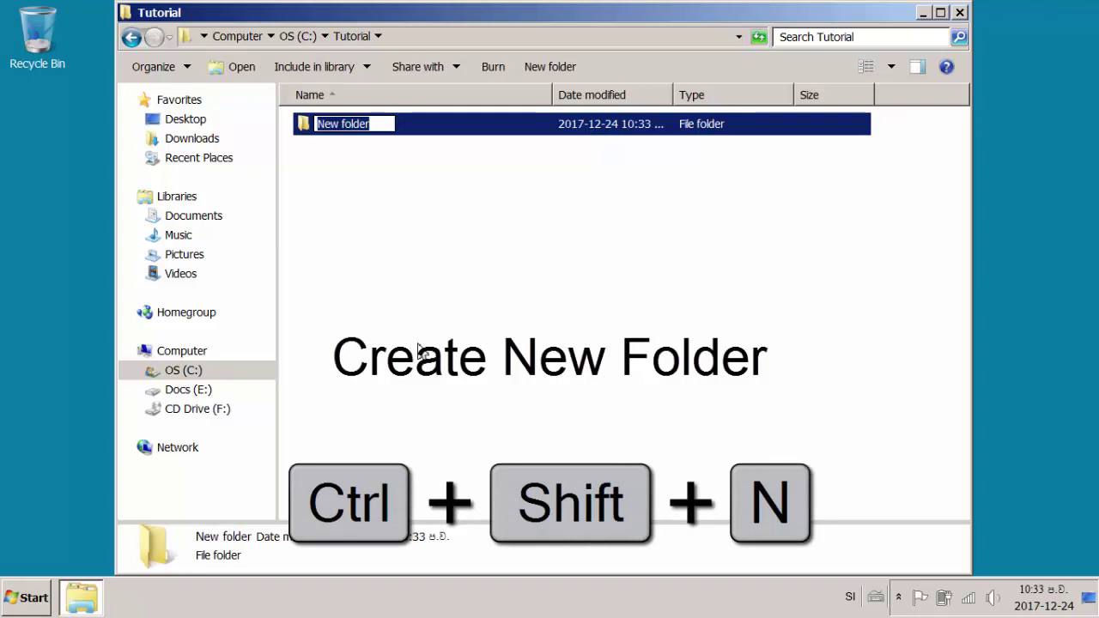
pyautogui.write('Google')
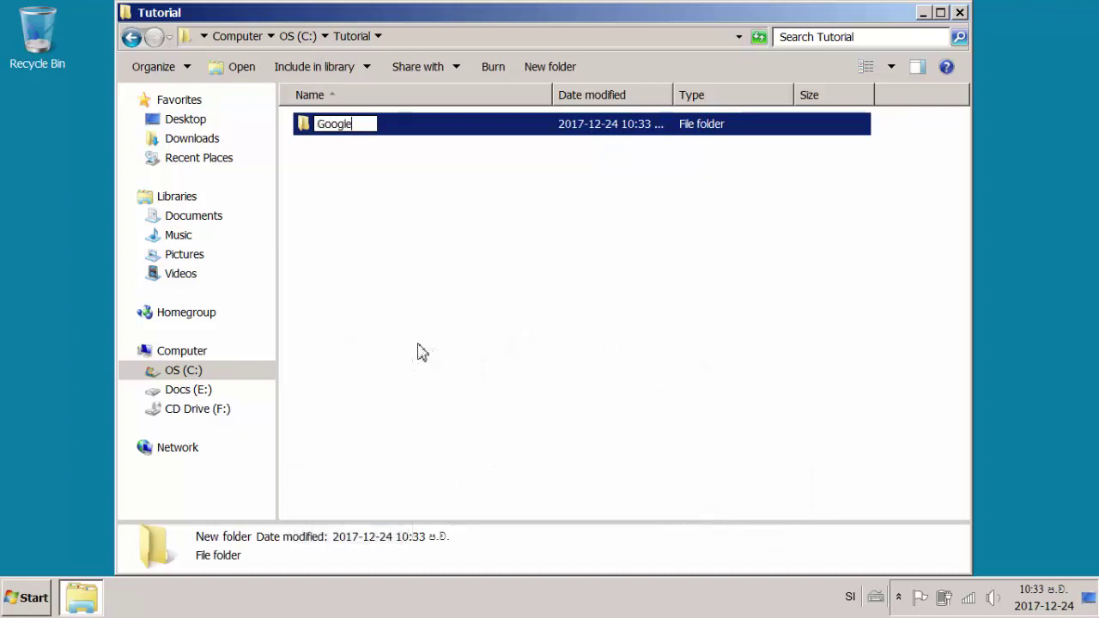
pyautogui.press('Return')
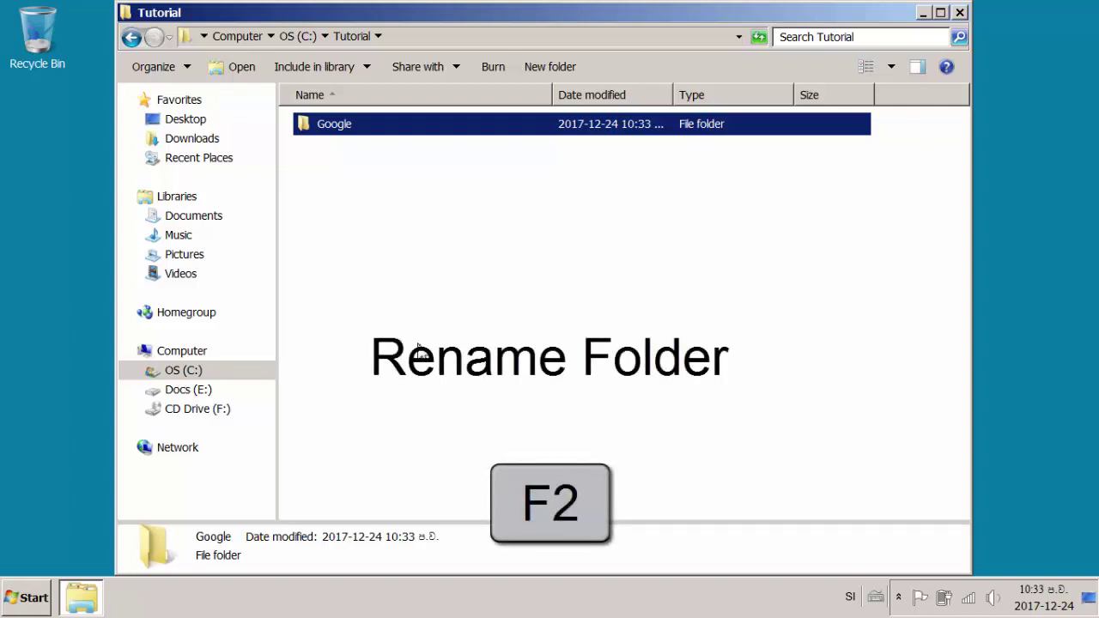
# Rename the Google folder as YouTube, and look inside it before returning to the Tutorial folder.
pyautogui.press('F2')
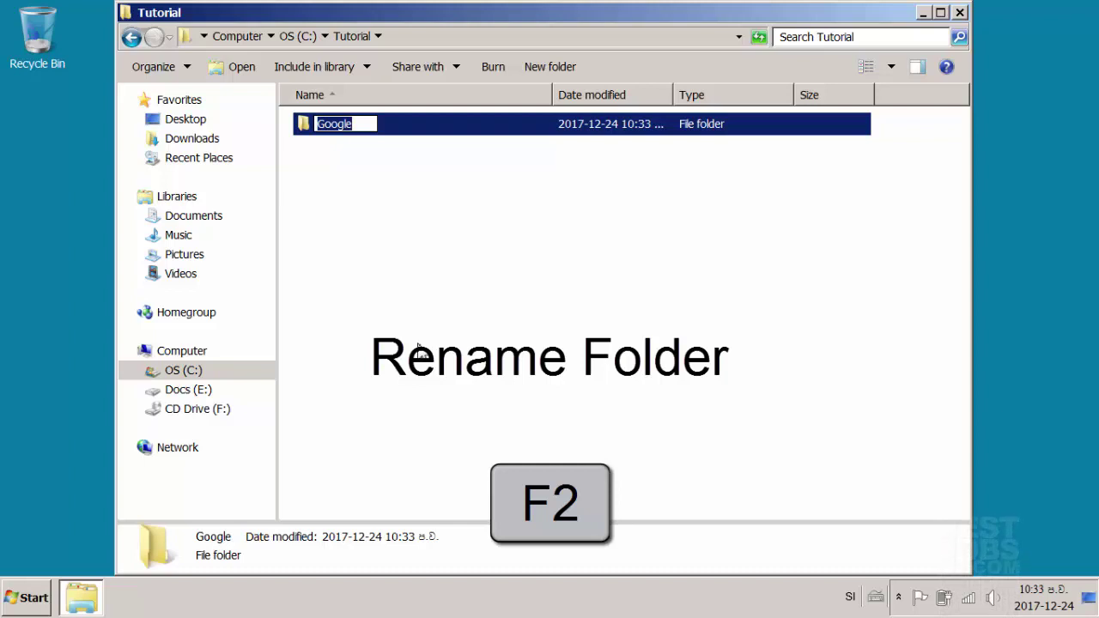
pyautogui.write('YouTube')
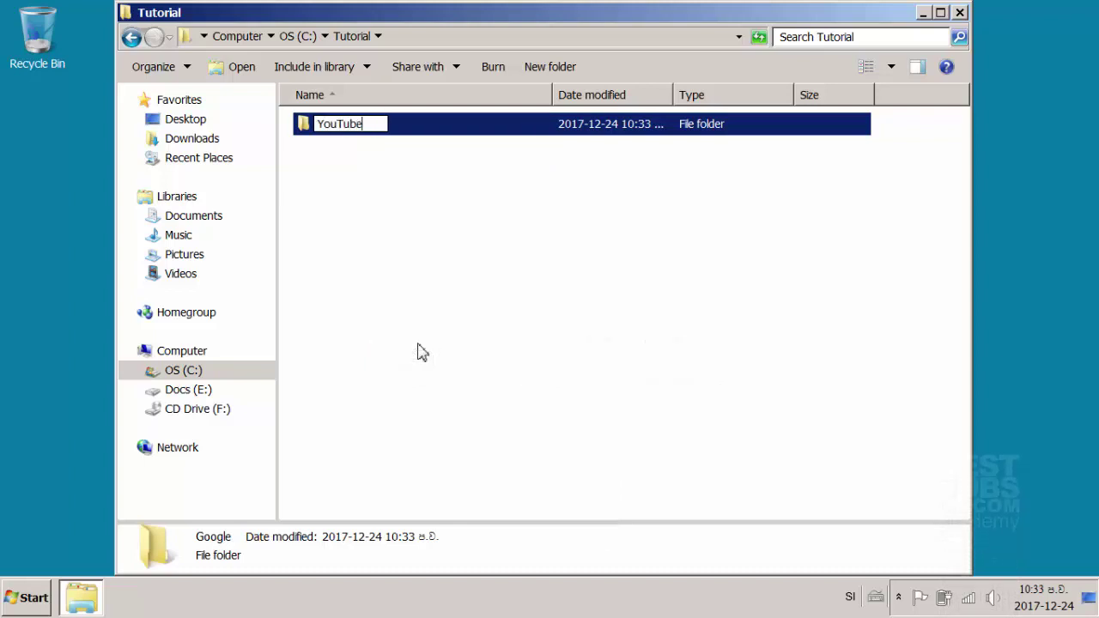
pyautogui.press('Return')
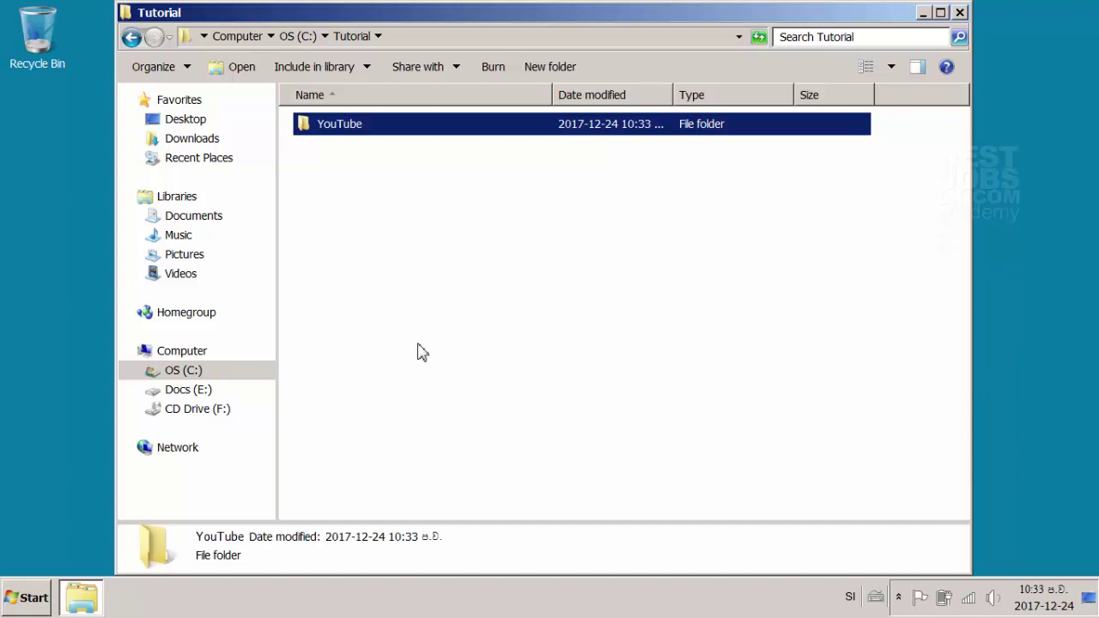
pyautogui.press('Return')
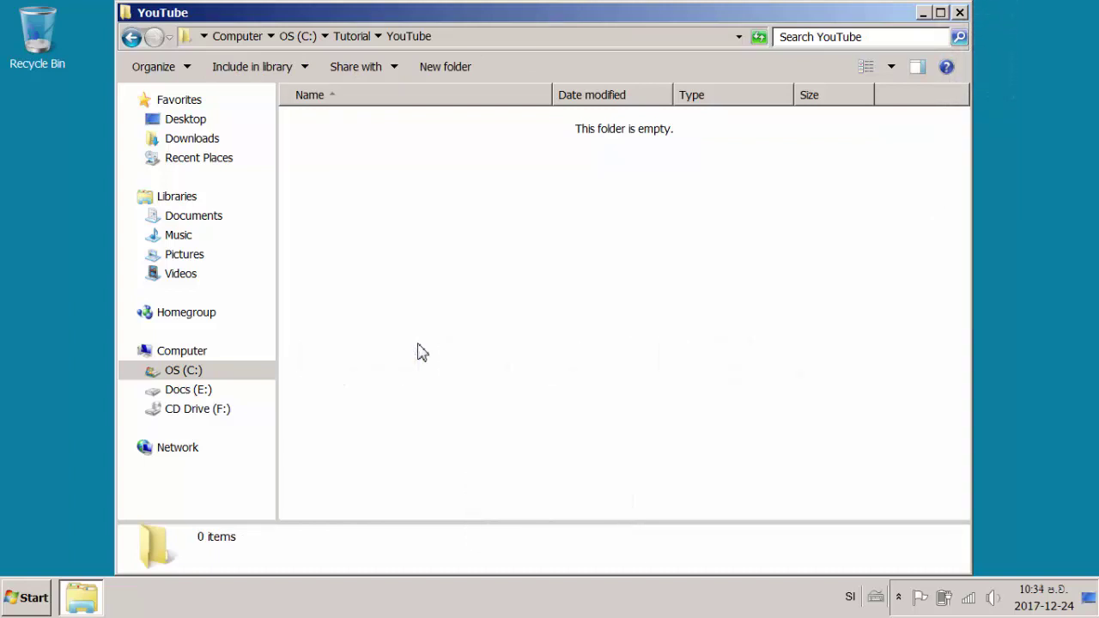
pyautogui.press('BackSpace')
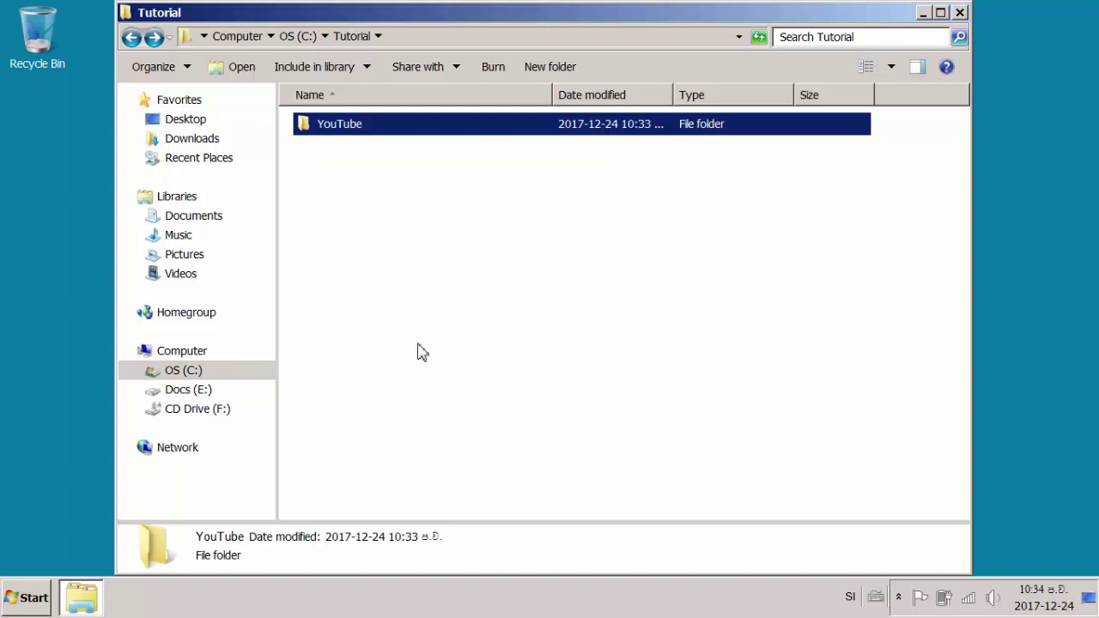
# Duplicate the YouTube folder within Tutorial and rename the copy as Google.
pyautogui.hotkey('ctrl', 'c')
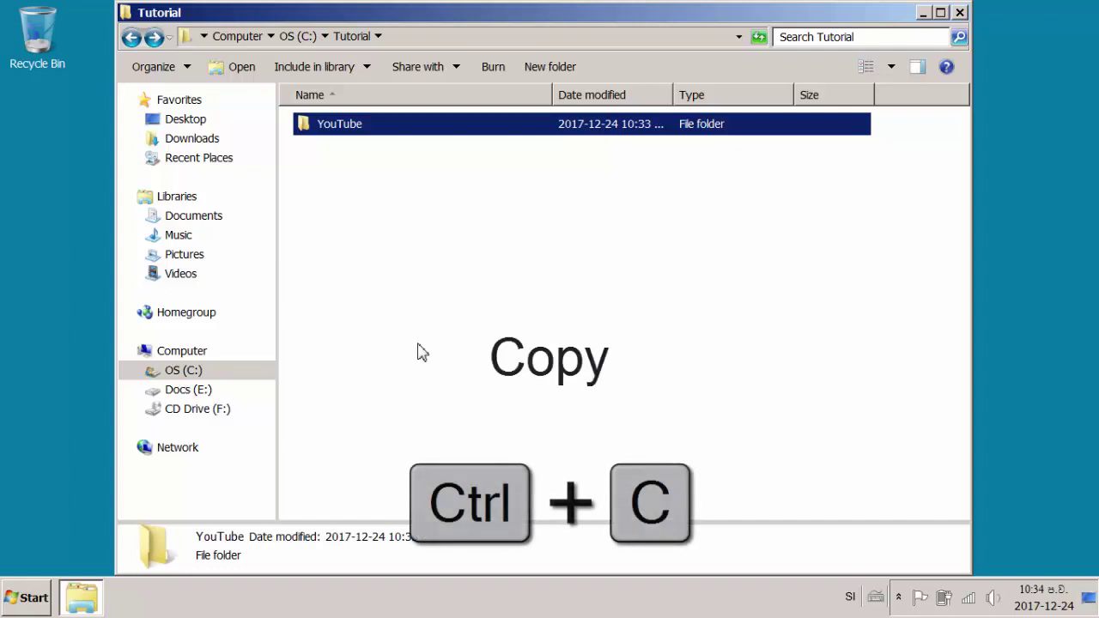
pyautogui.hotkey('ctrl', 'v')
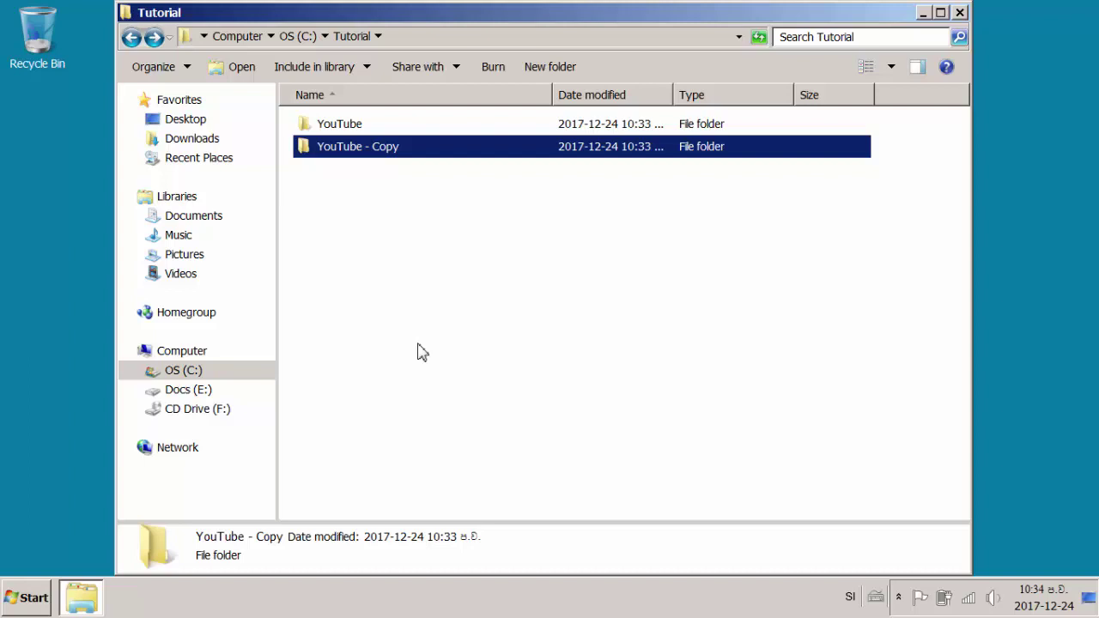
pyautogui.press('F2')
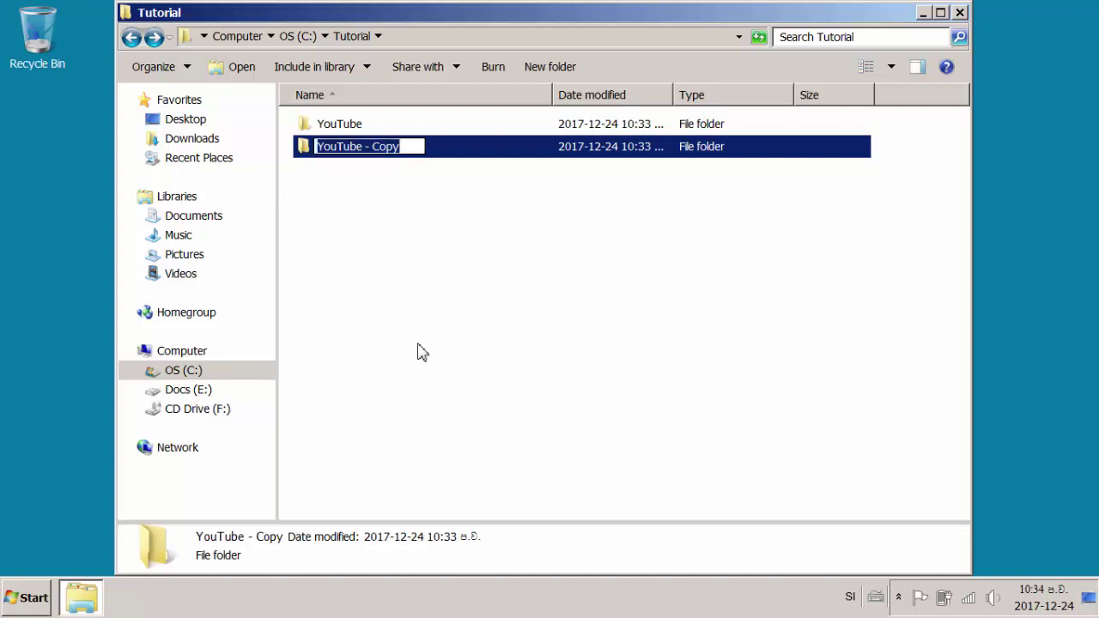
pyautogui.write('Google')
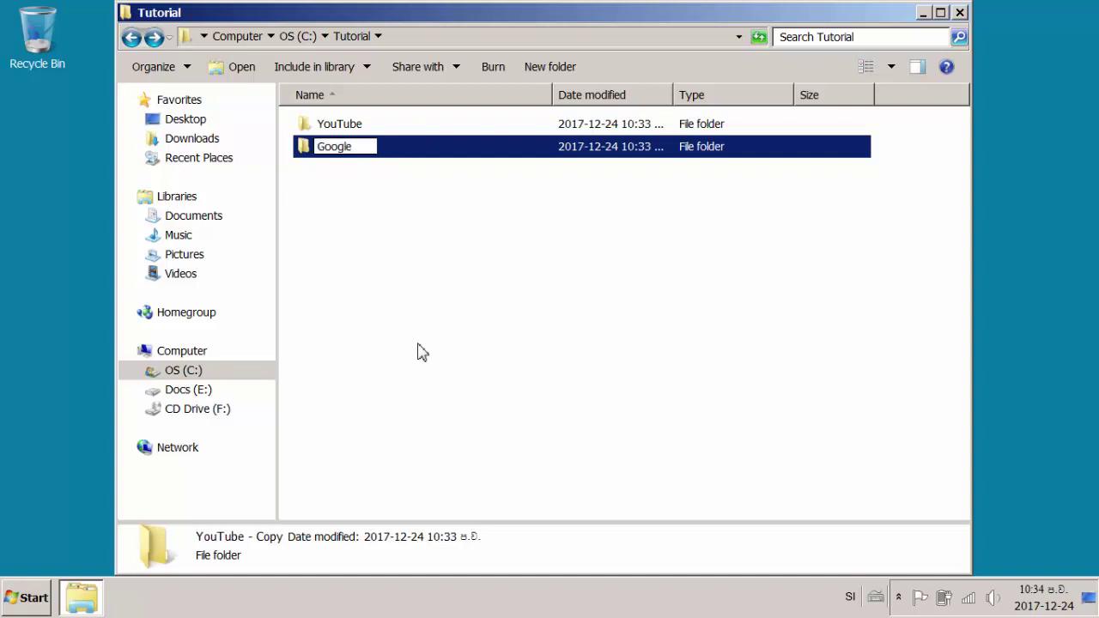
pyautogui.press('Return')
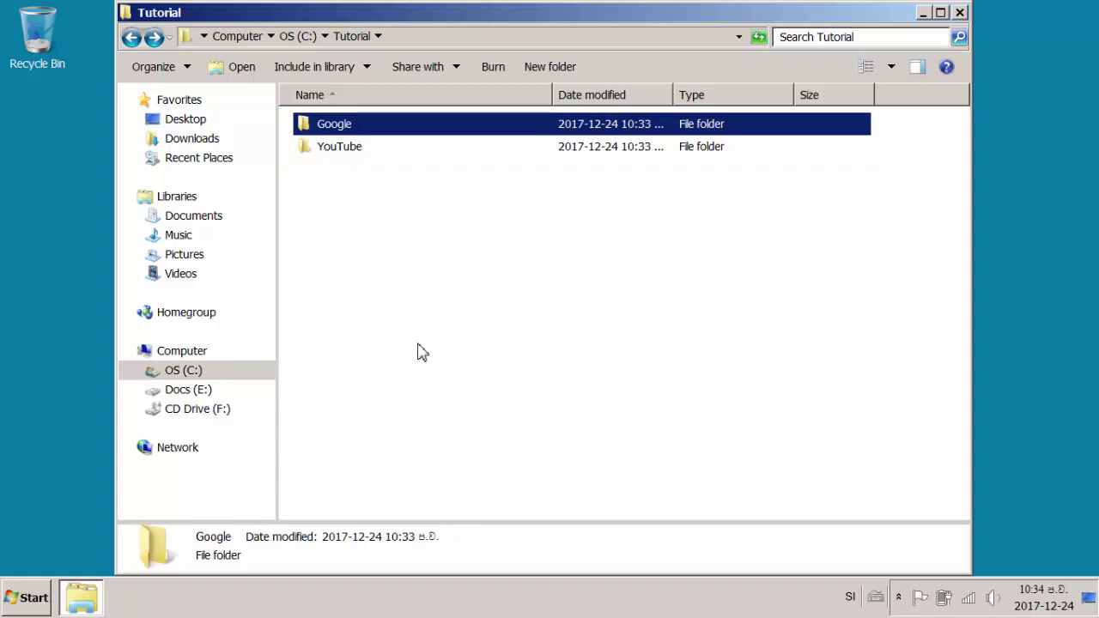
# Delete the YouTube folder from Tutorial by sending it to the Recycle Bin.
pyautogui.press('Down')
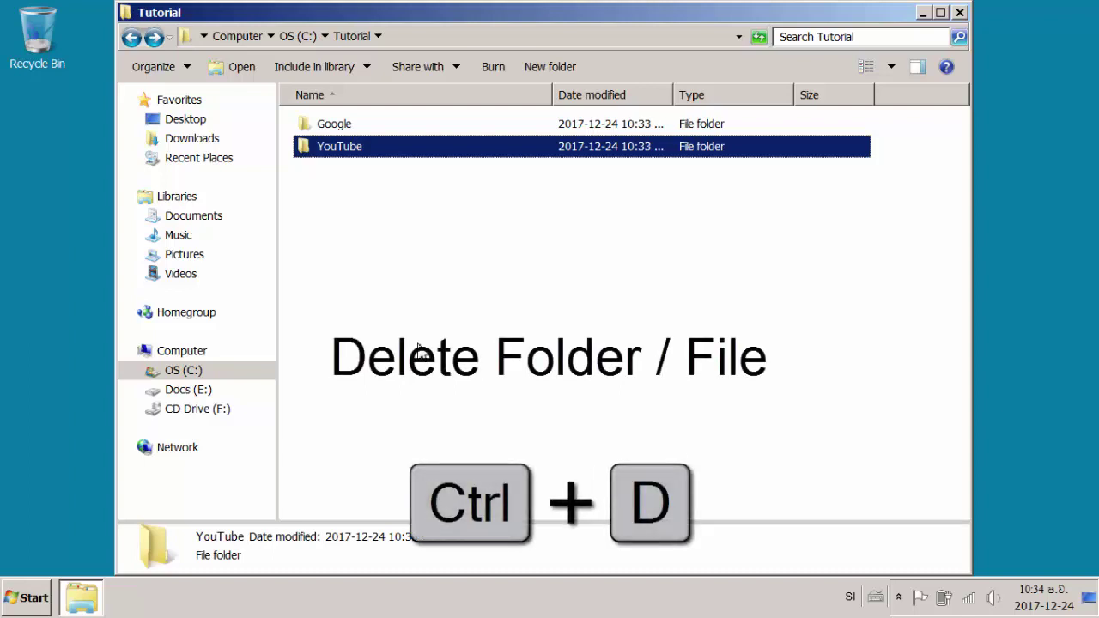
pyautogui.hotkey('ctrl', 'd')
pyautogui.press('Return')
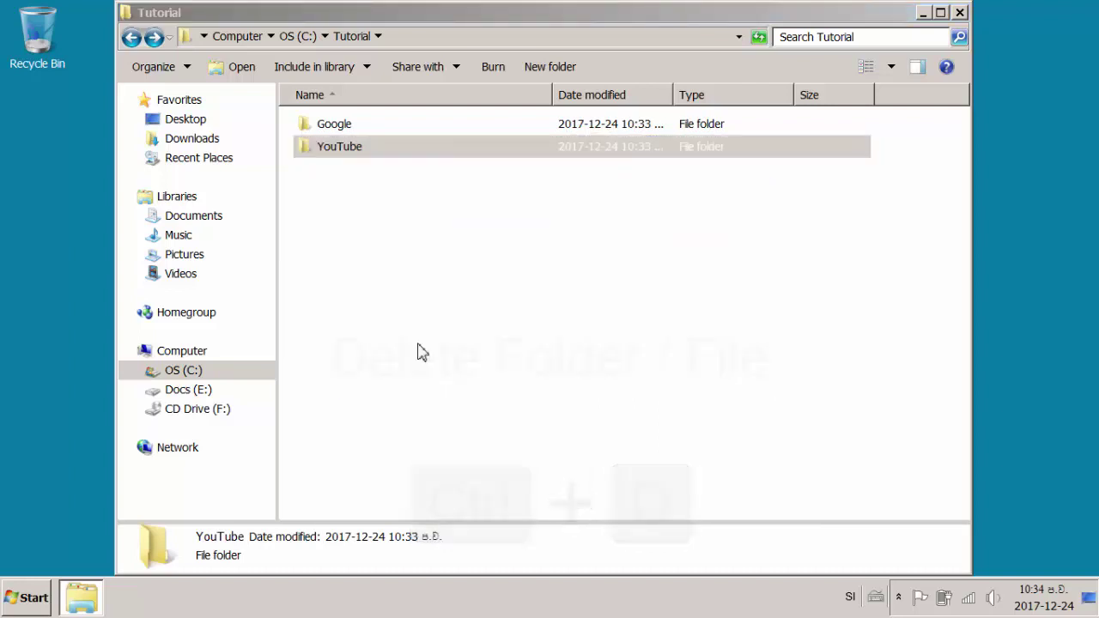
# Check the Recycle Bin's contents, close it, and undo the deletion of the YouTube folder.
pyautogui.doubleClick(37, 25)
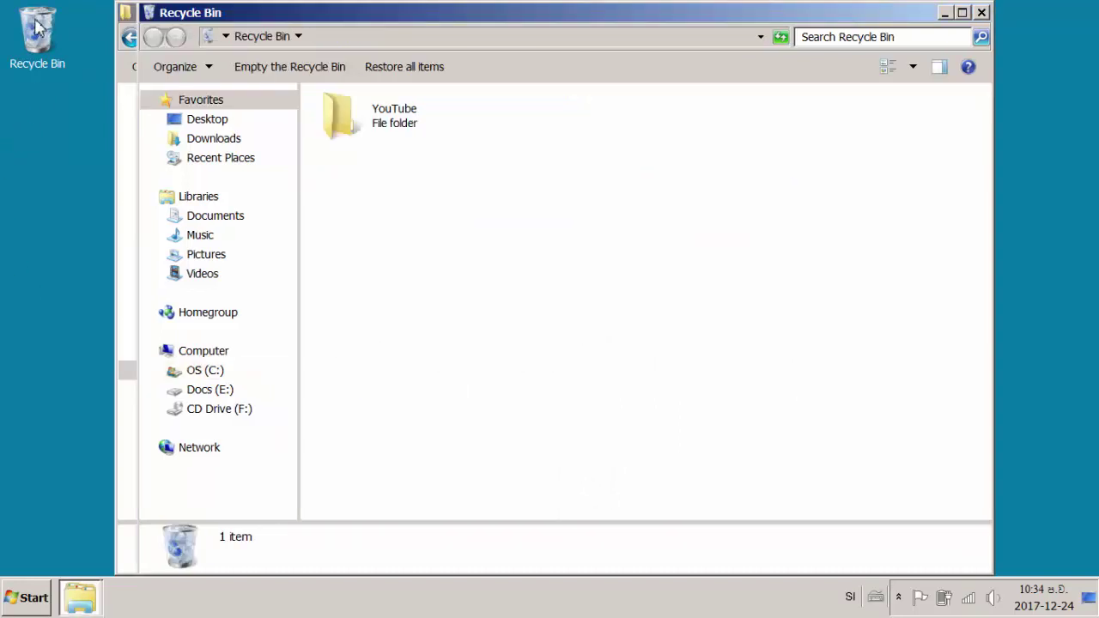
pyautogui.click(982, 12)
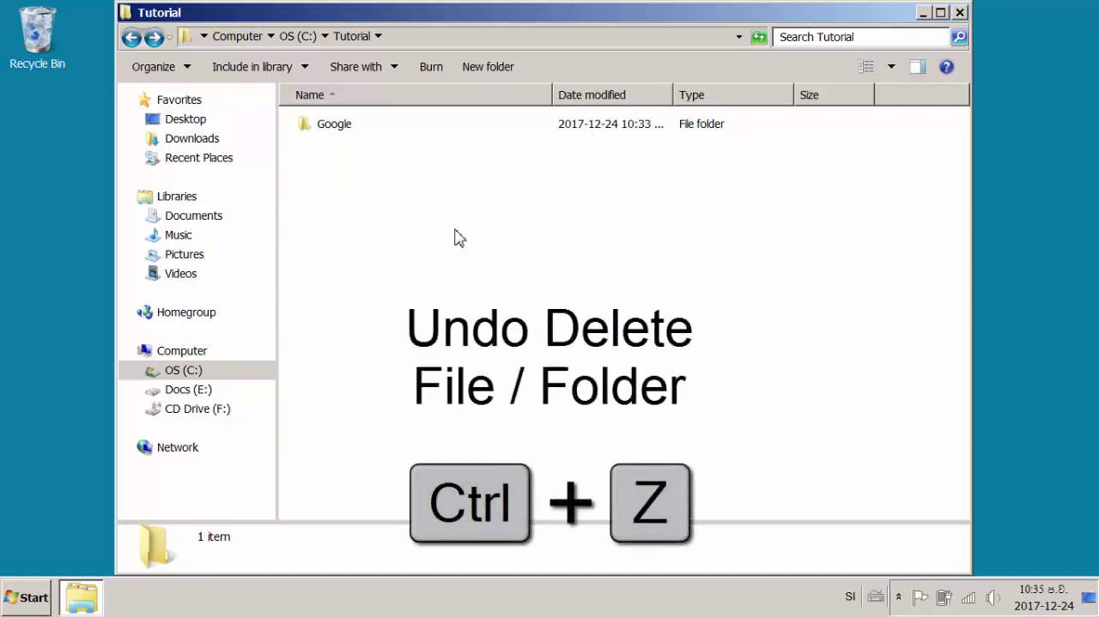
pyautogui.hotkey('ctrl', 'z')
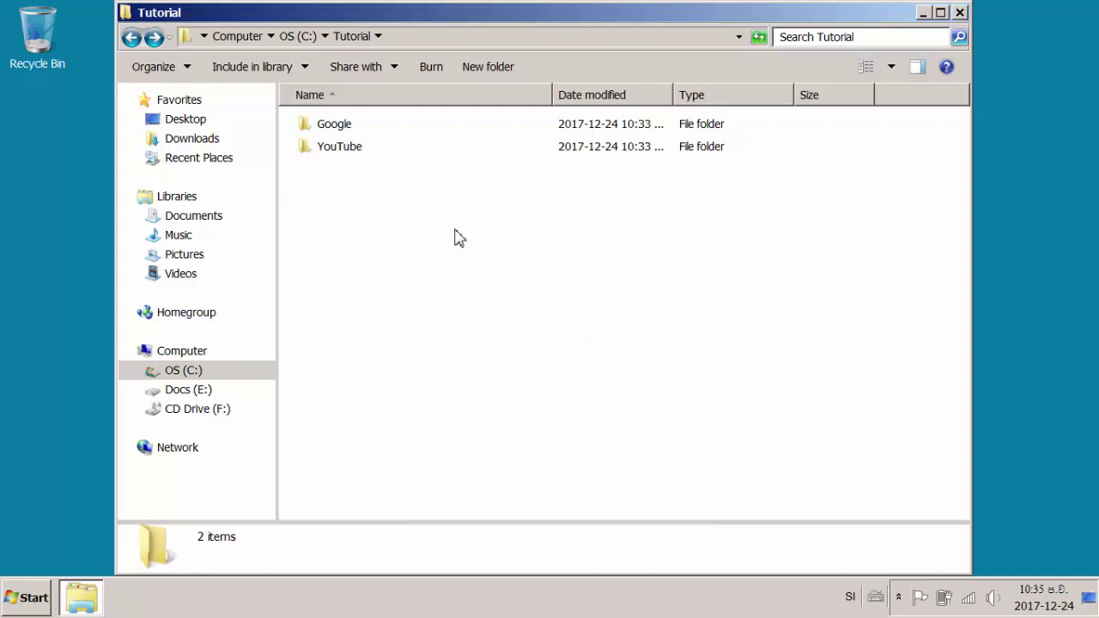
# Permanently delete the YouTube folder from Tutorial, bypassing the Recycle Bin.
pyautogui.press('Down')
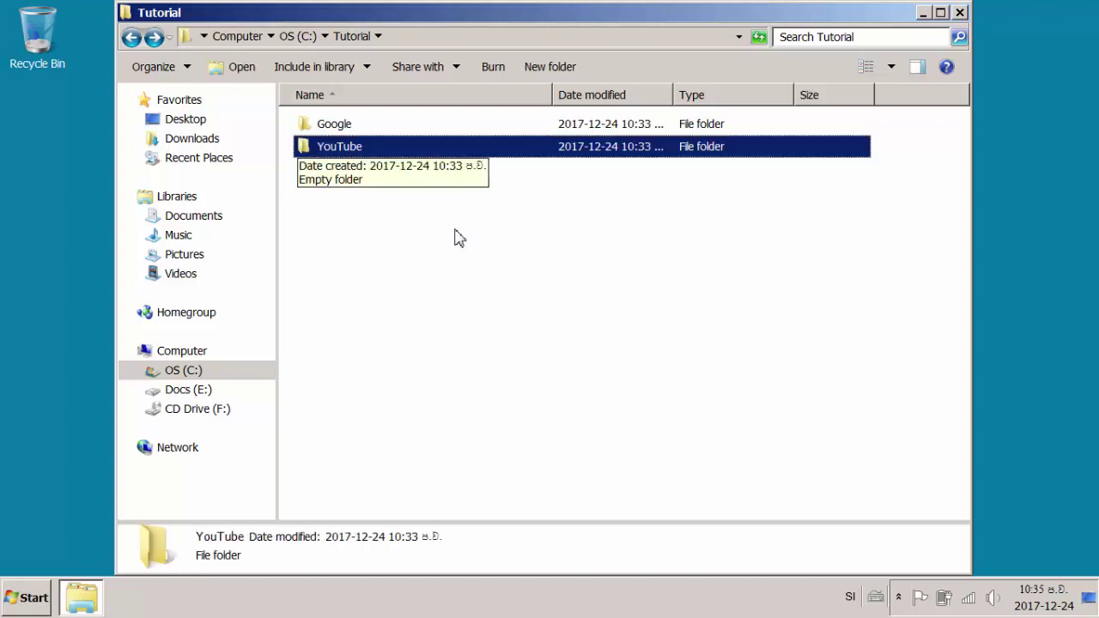
pyautogui.hotkey('shift', 'Delete')
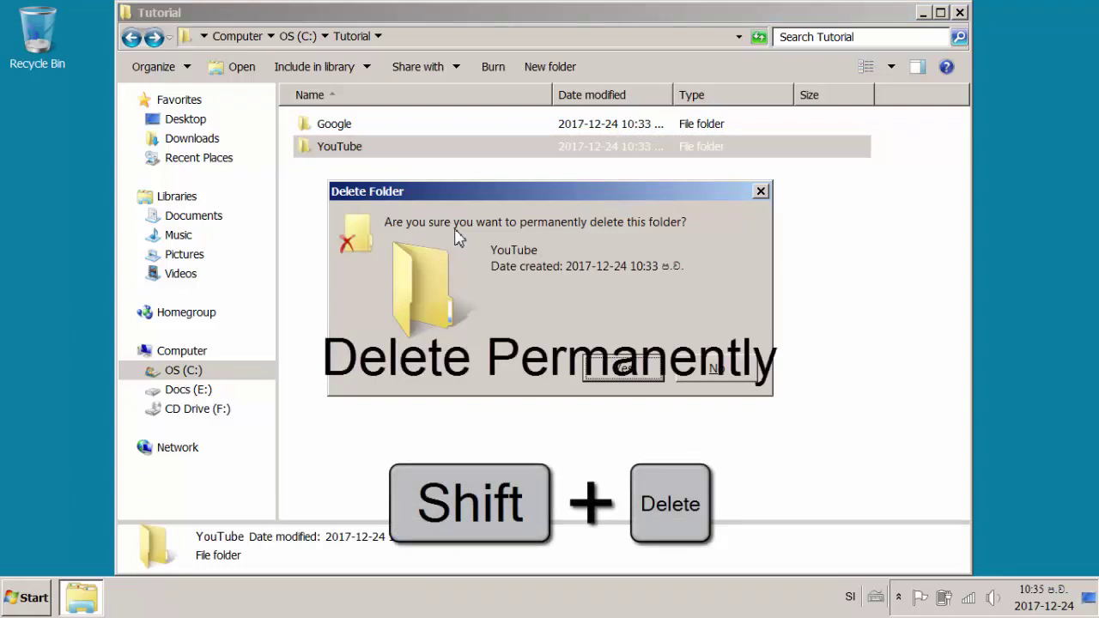
pyautogui.press('Return')
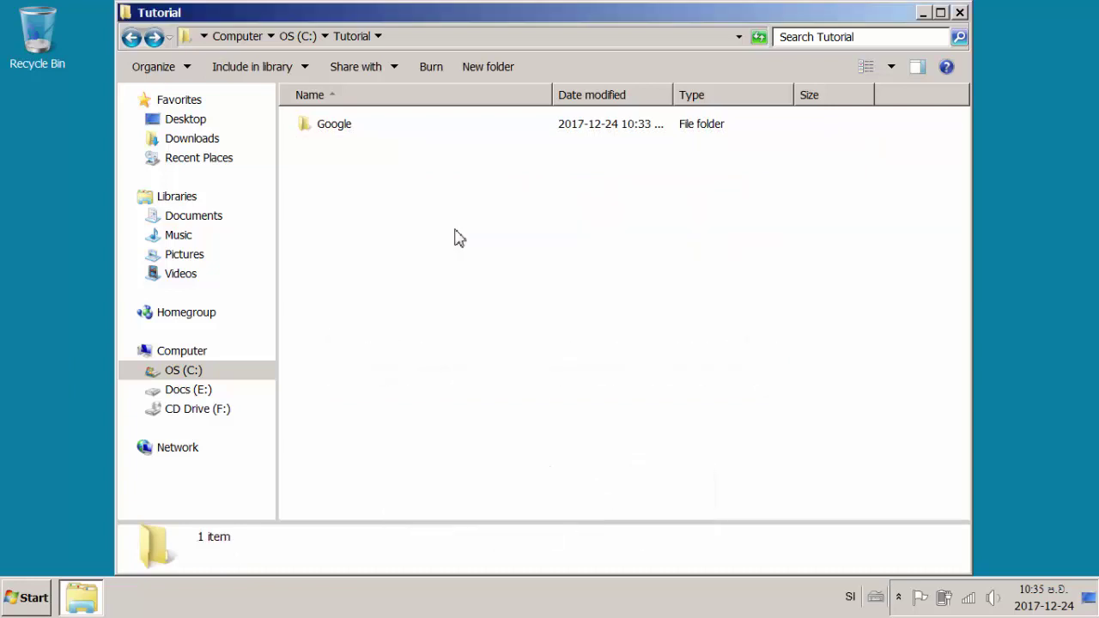
# Open three additional Windows Explorer windows showing Computer, leaving the Tutorial window open.
pyautogui.press('super+e')
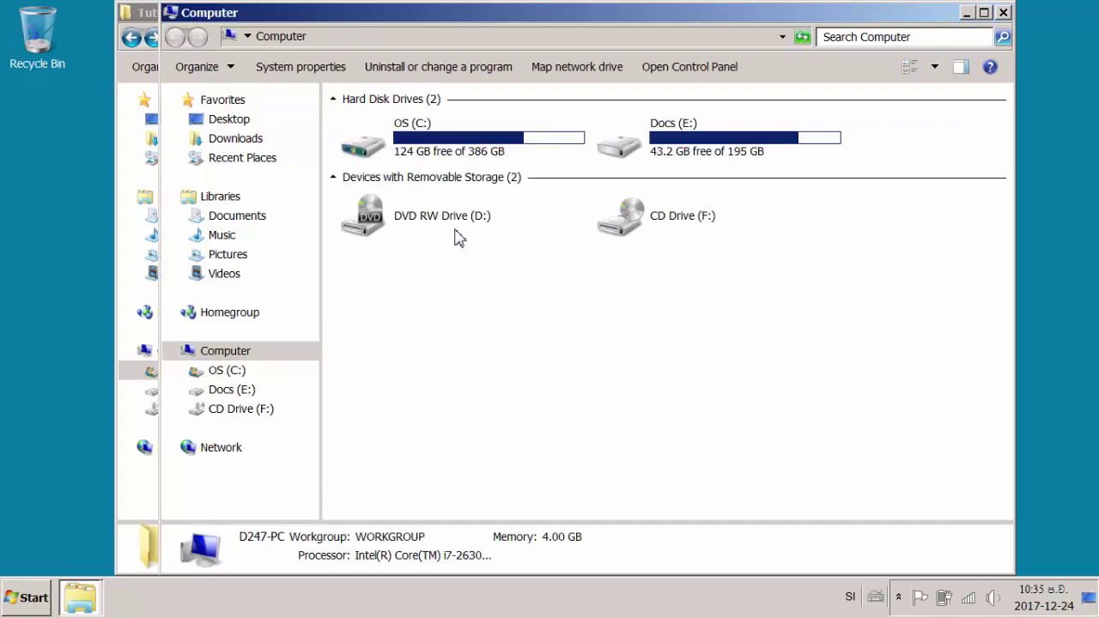
pyautogui.press('super+e')
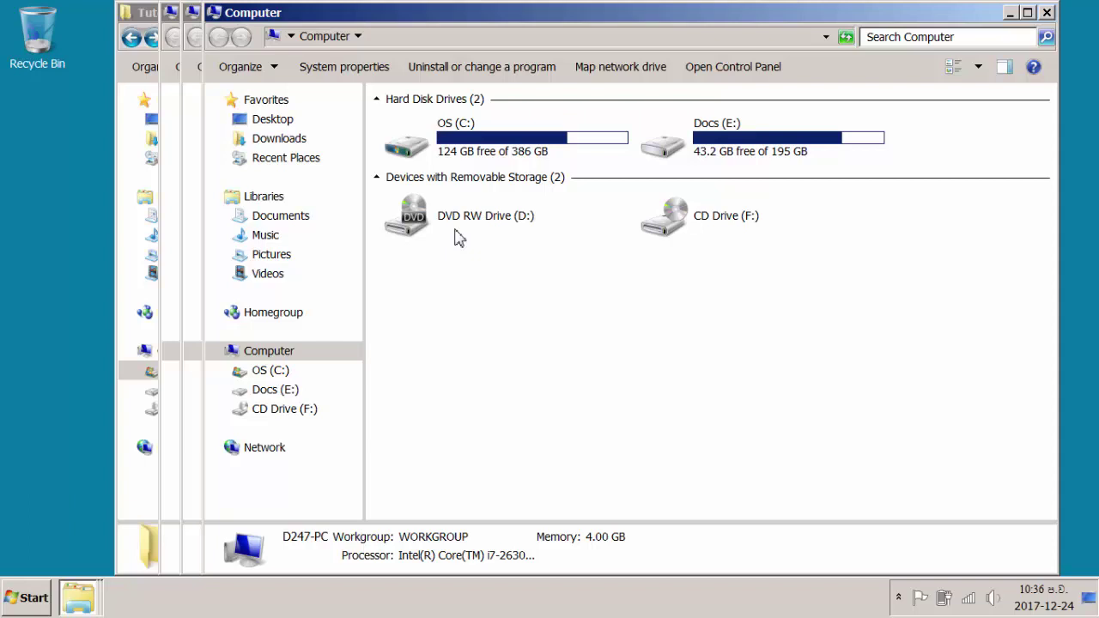
# Show the bare desktop by minimizing all windows, and restore them all.
pyautogui.press('super+d')
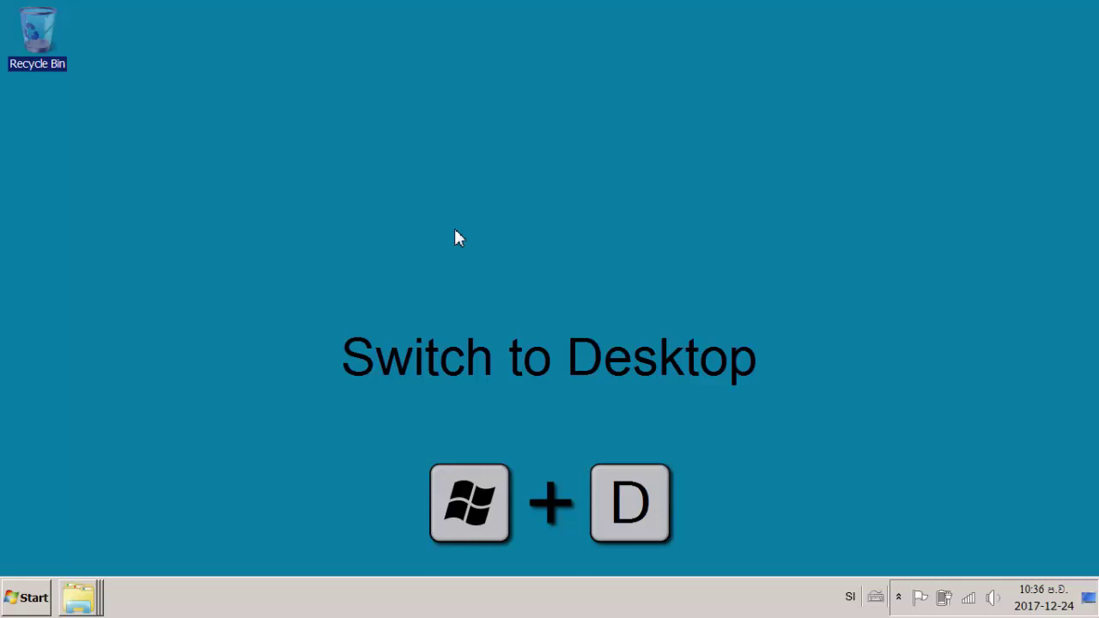
pyautogui.press('super+d')
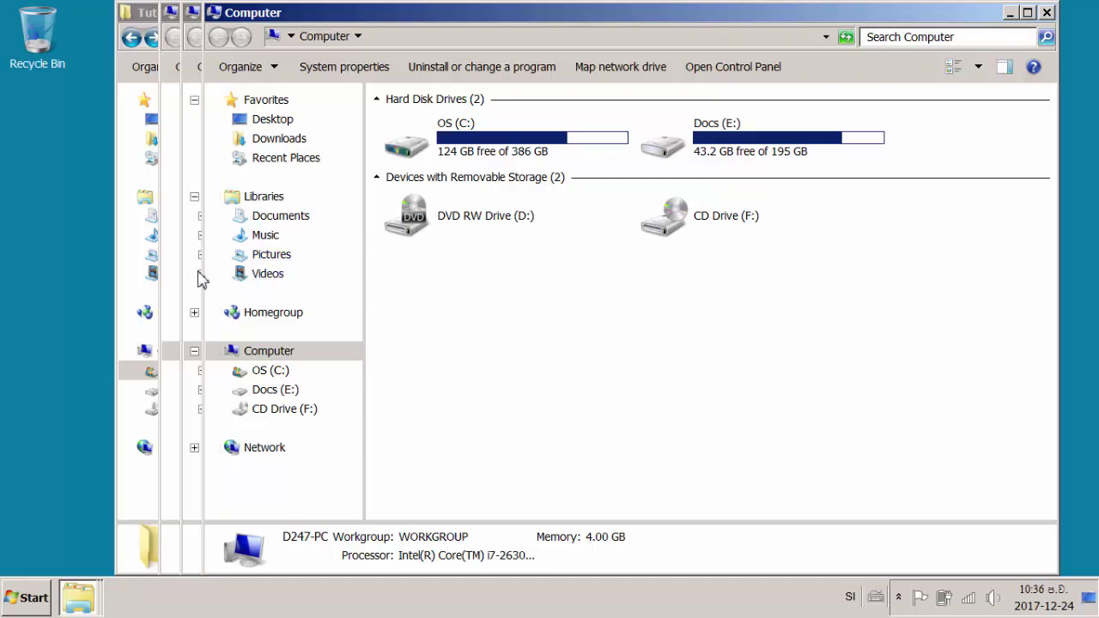
# Resize and move two of the Computer windows so they sit side by side, each about half the screen wide.
pyautogui.moveTo(206, 272); pyautogui.dragTo(559, 284)
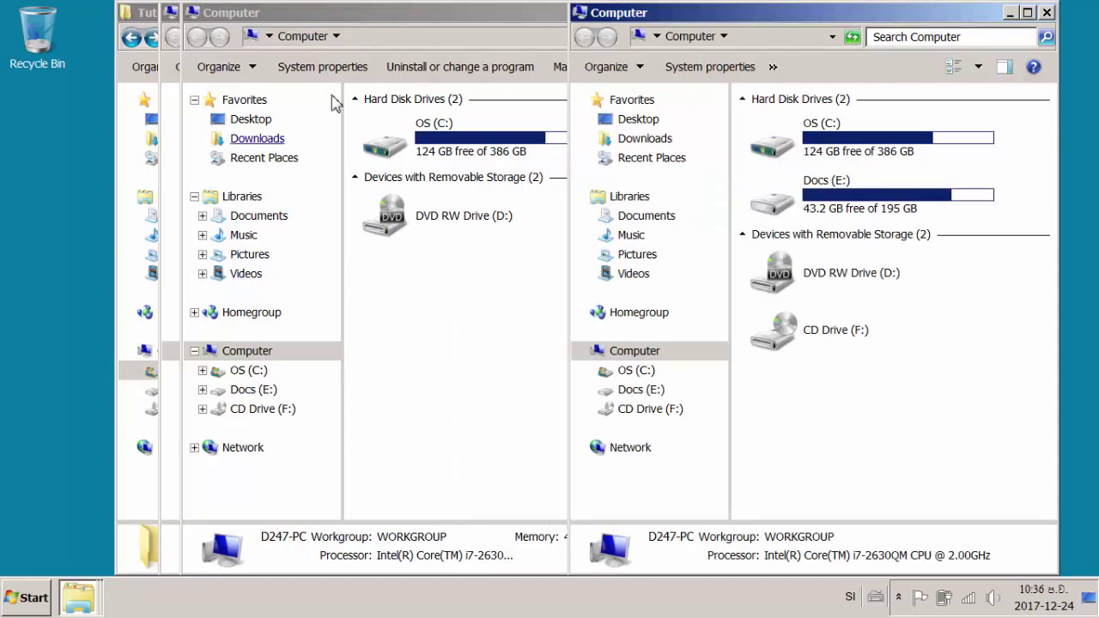
pyautogui.moveTo(331, 34); pyautogui.dragTo(153, 34)
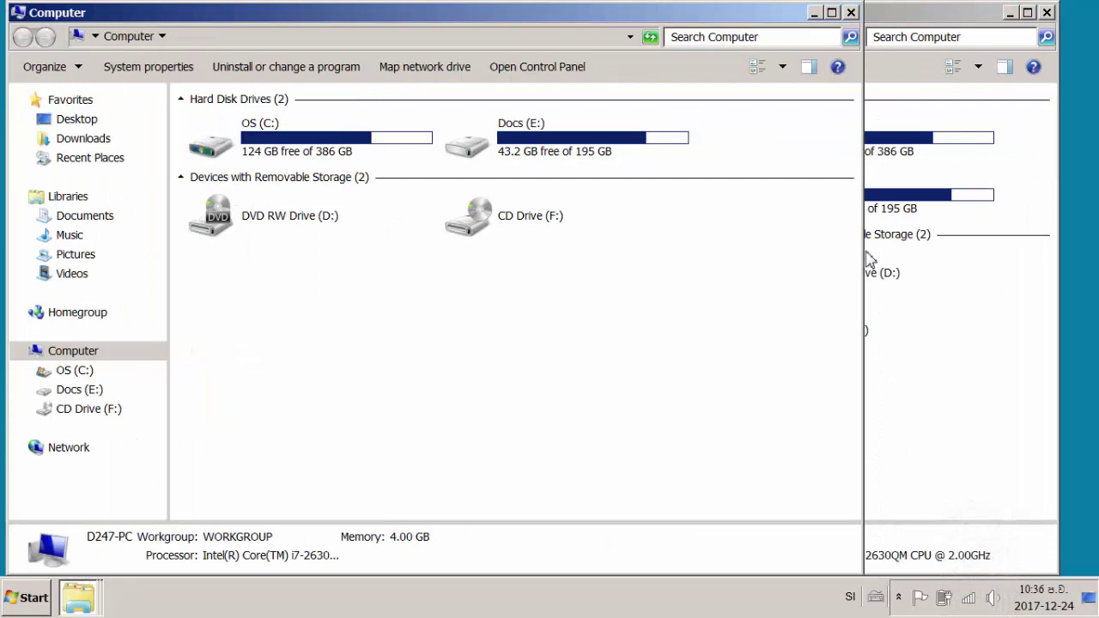
pyautogui.moveTo(861, 254); pyautogui.dragTo(506, 292)
pyautogui.click(894, 411)
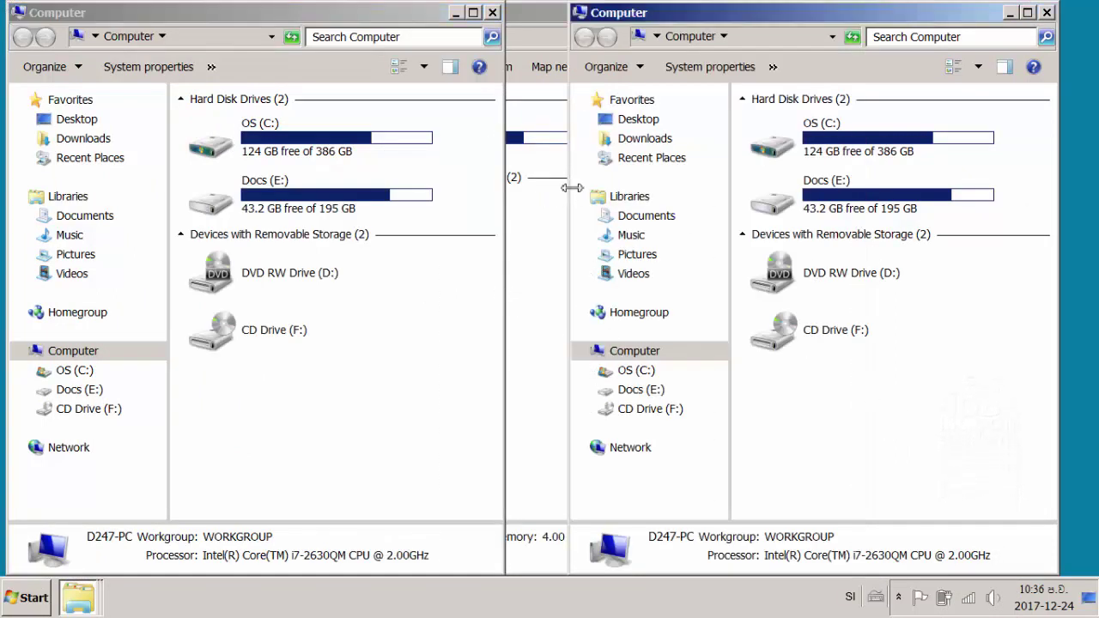
pyautogui.moveTo(570, 192); pyautogui.dragTo(533, 194)
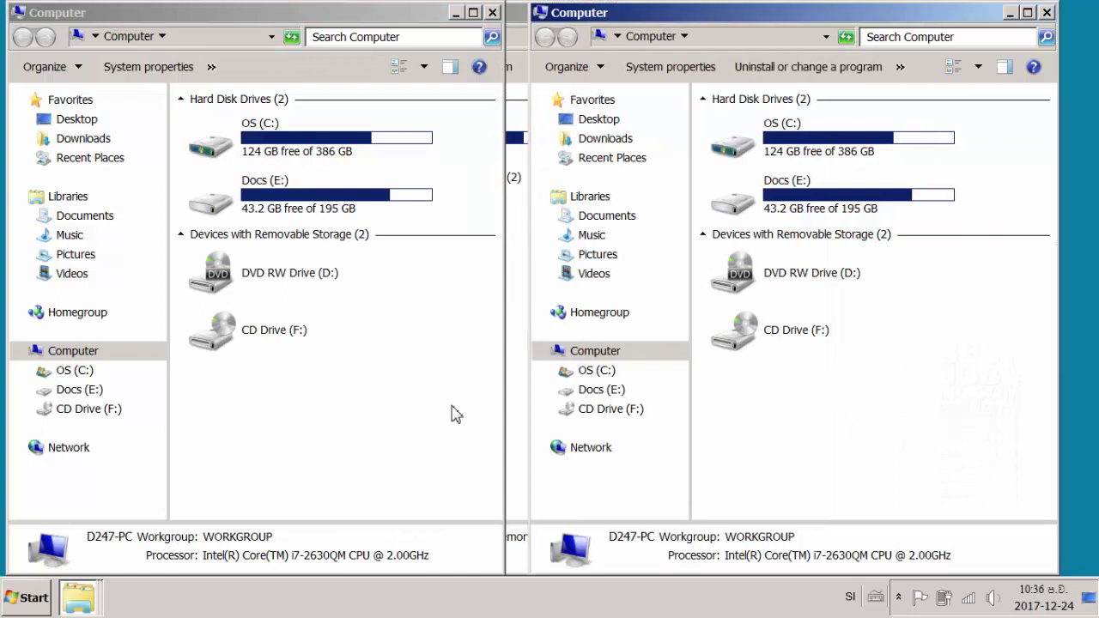
# Snap the two side-by-side Computer windows to opposite halves of the screen so they fill it exactly.
pyautogui.click(254, 14)
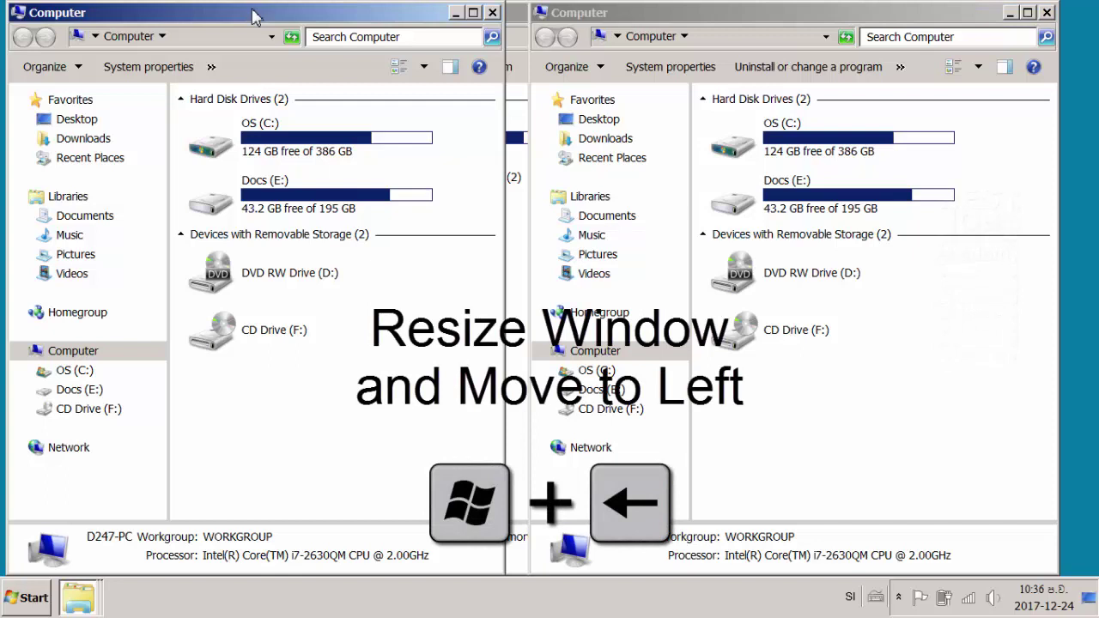
pyautogui.press('super+Left')
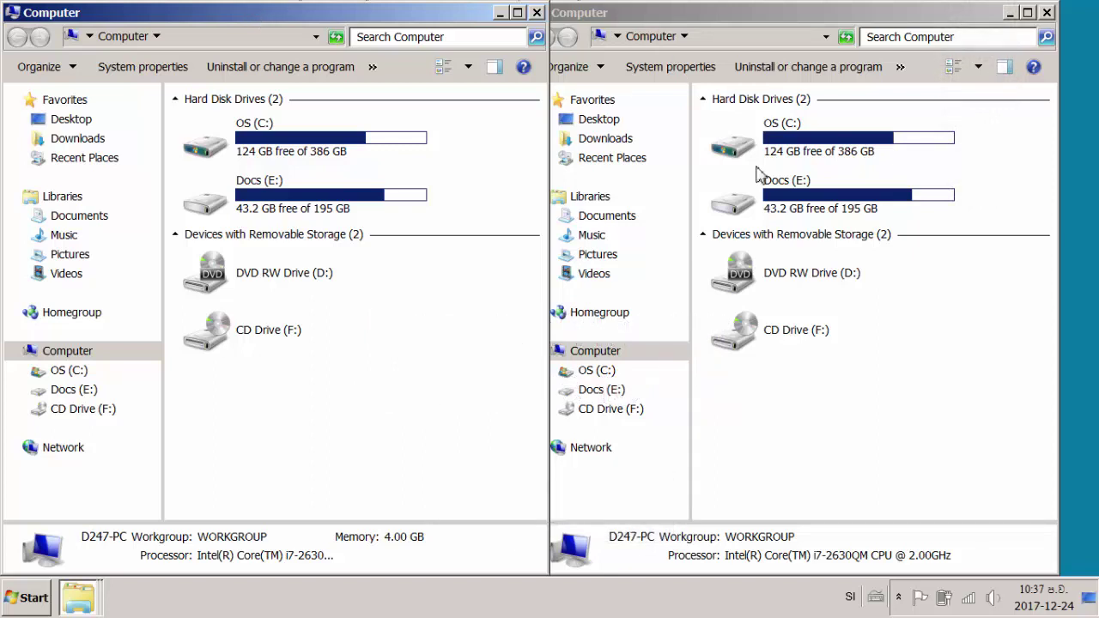
pyautogui.click(863, 410)
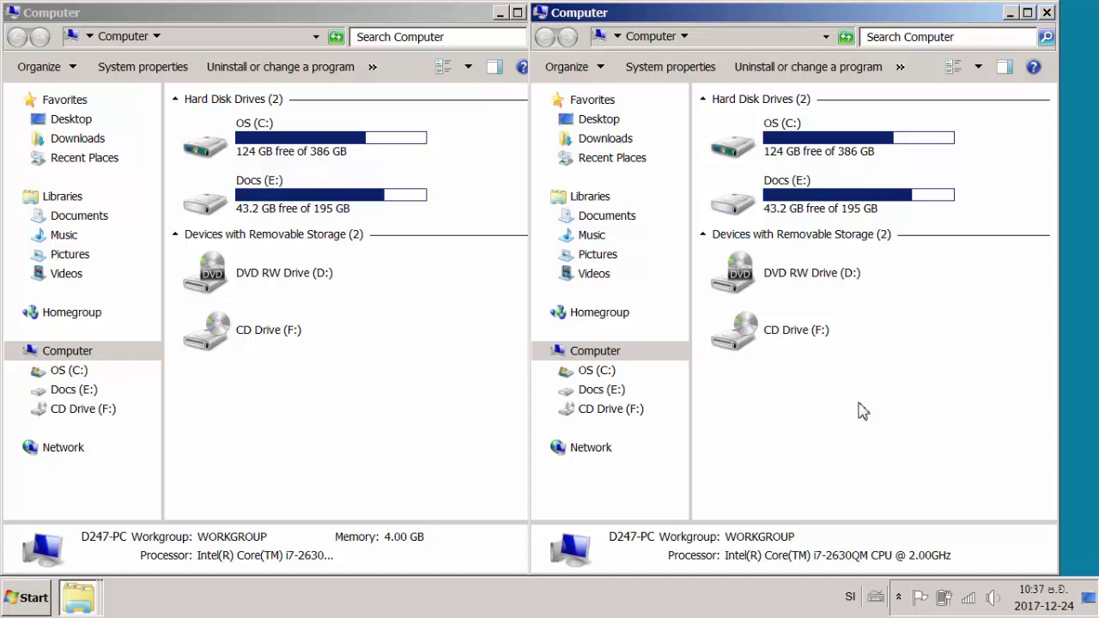
pyautogui.press('super+Right')
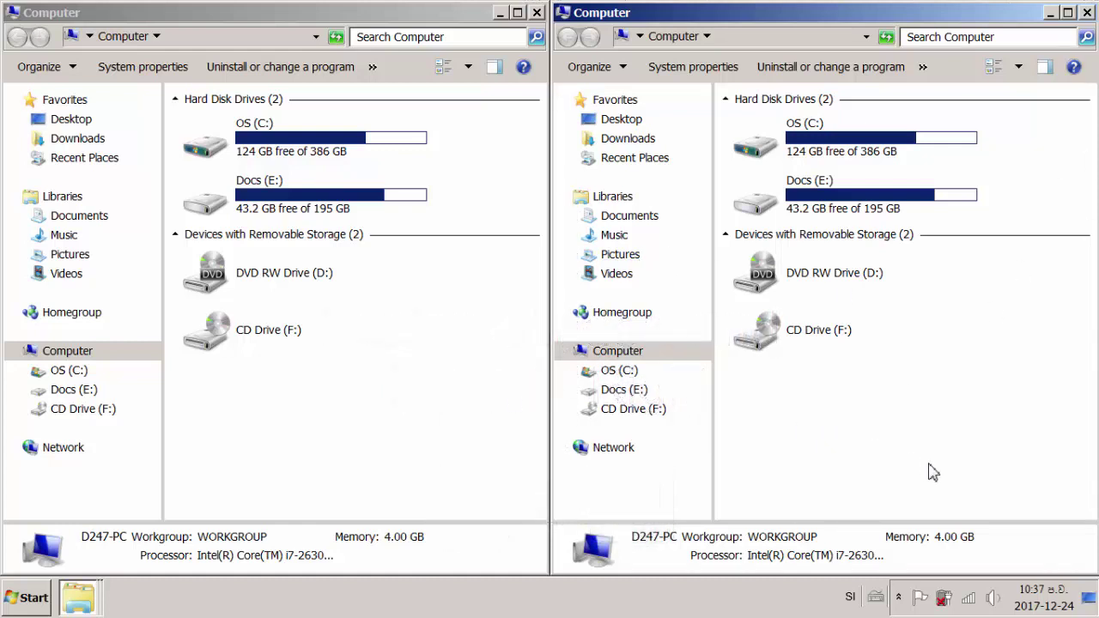
# Maximize the Computer window on the left half of the screen, and minimize it again.
pyautogui.click(447, 411)
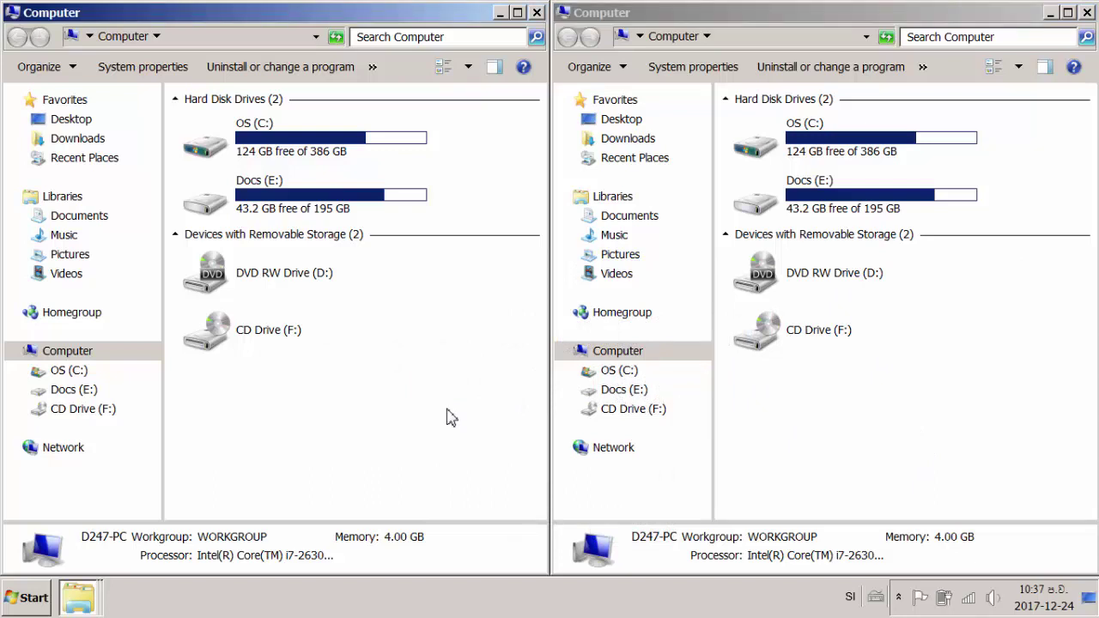
pyautogui.press('super+Up')
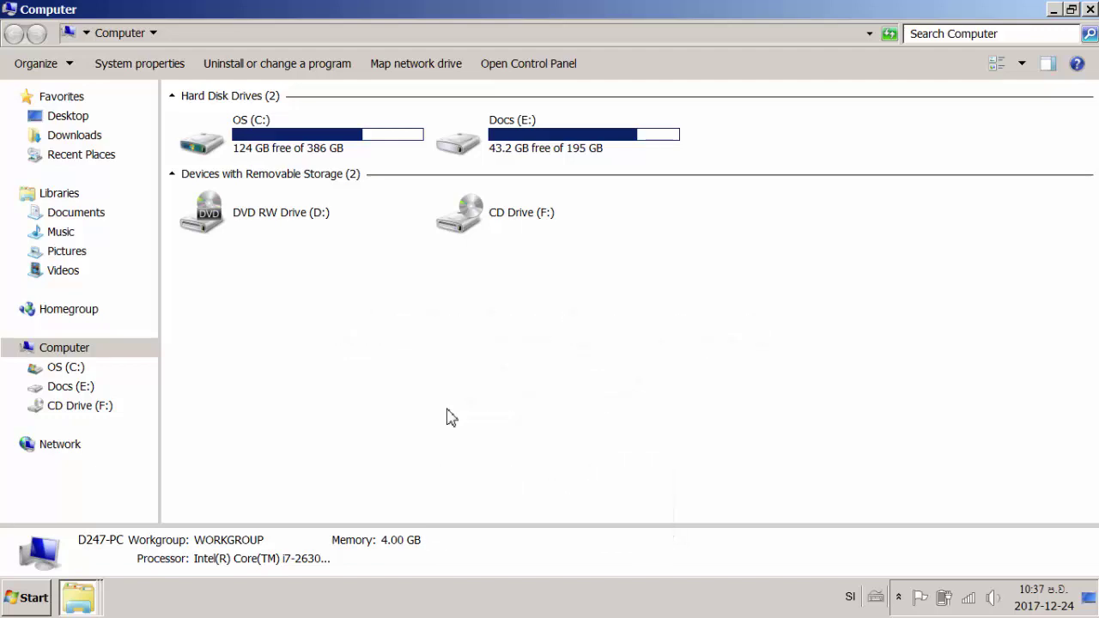
pyautogui.press('super+Down')
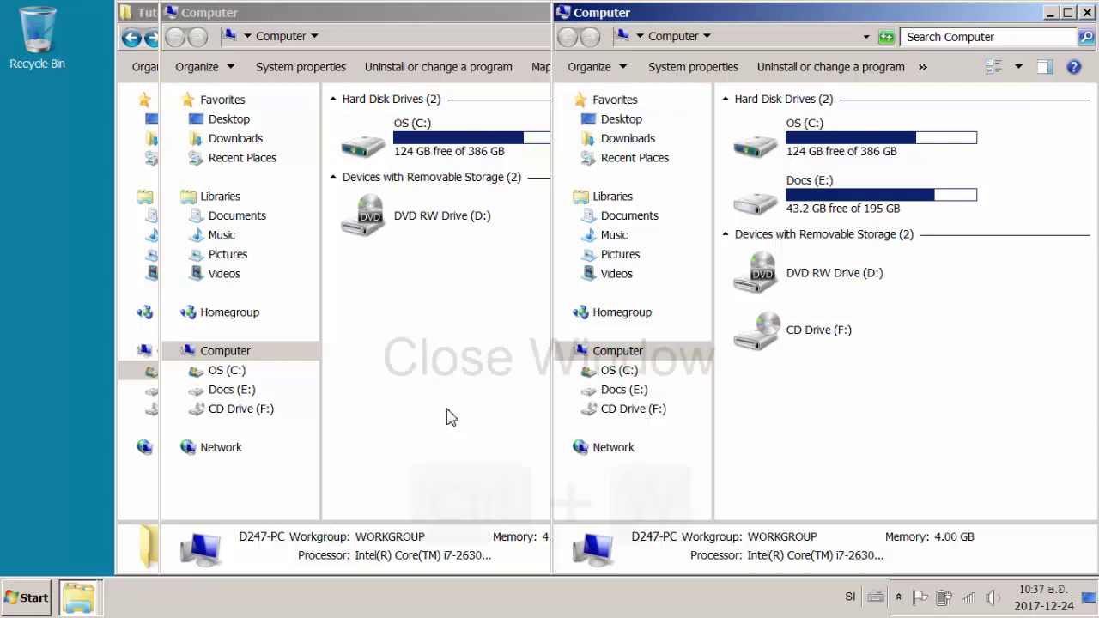
# Close the two Computer windows that are still showing and the Tutorial folder window.
pyautogui.hotkey('ctrl', 'w')
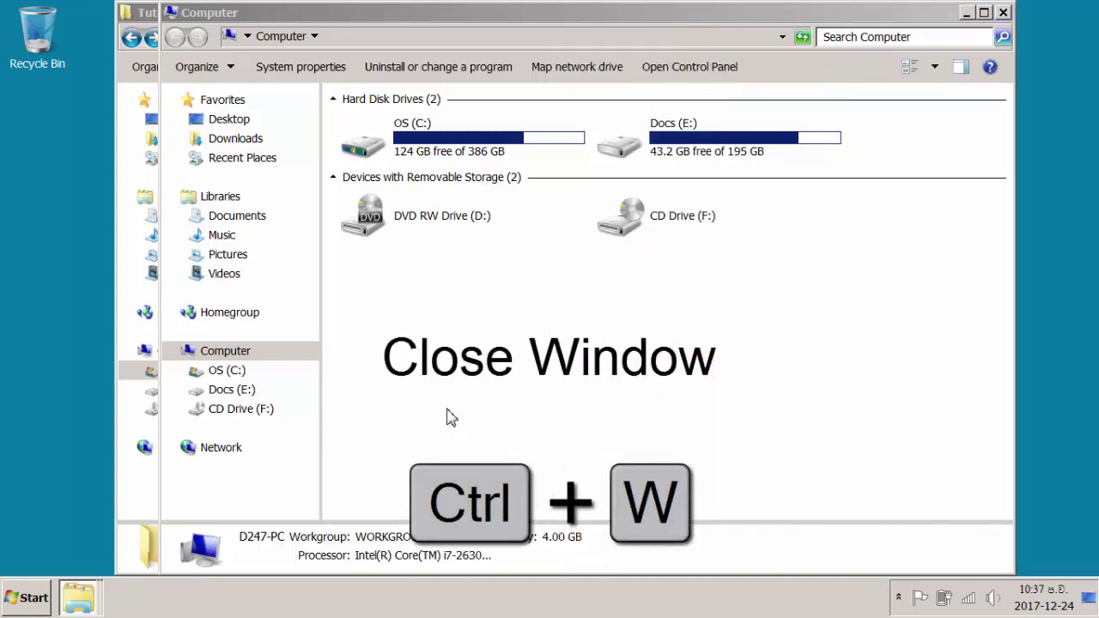
pyautogui.hotkey('ctrl', 'w')
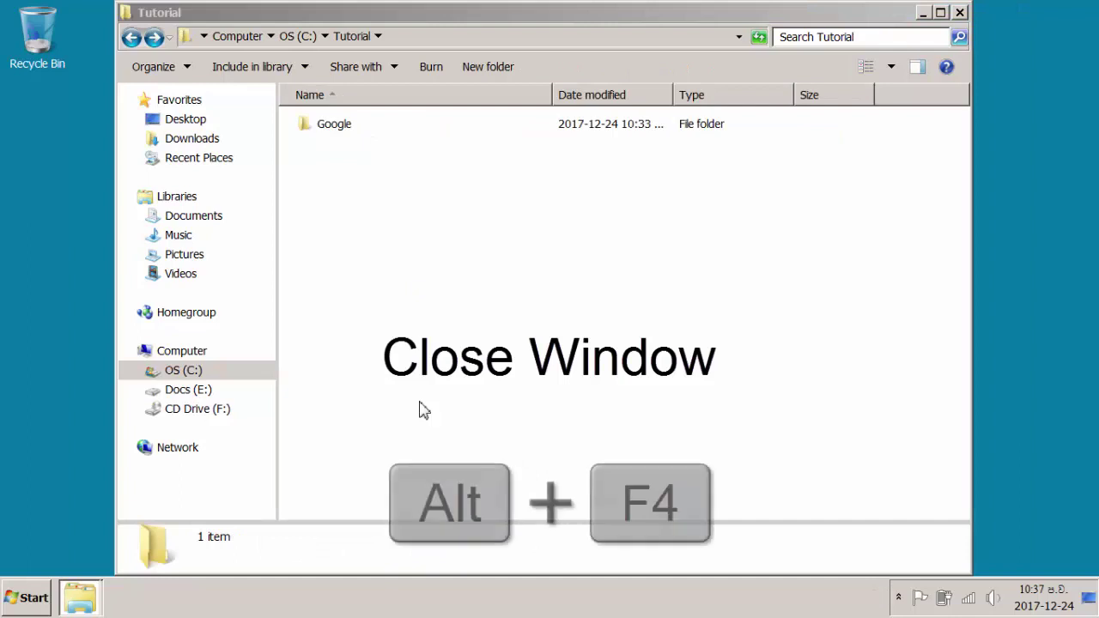
pyautogui.hotkey('alt', 'F4')
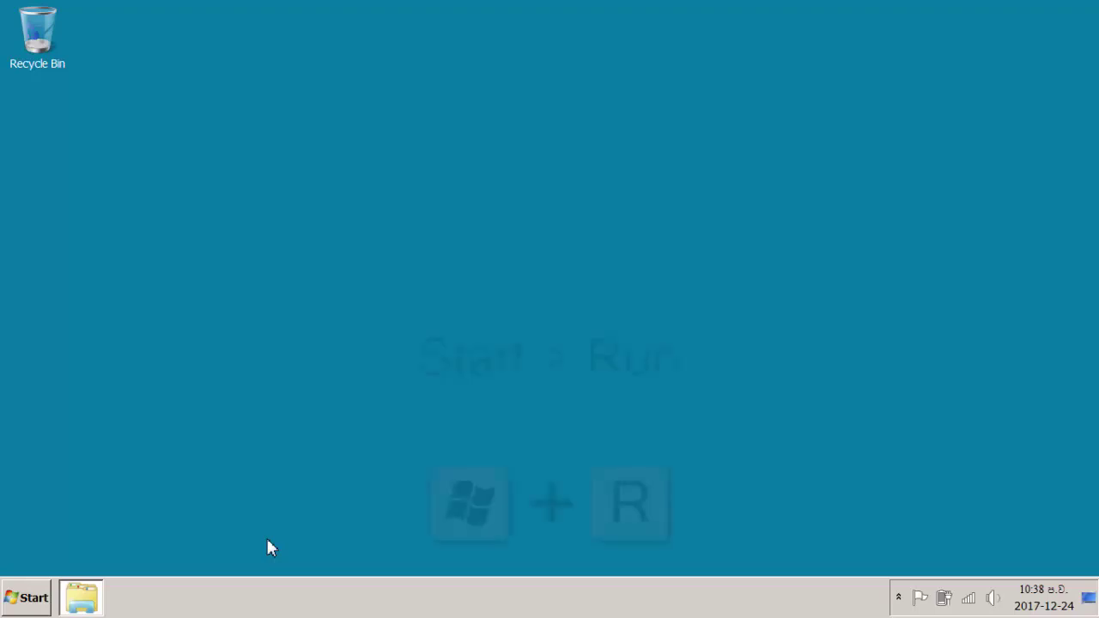
# Open the Run dialog, and briefly show the Start menu before dismissing it.
pyautogui.press('super+r')
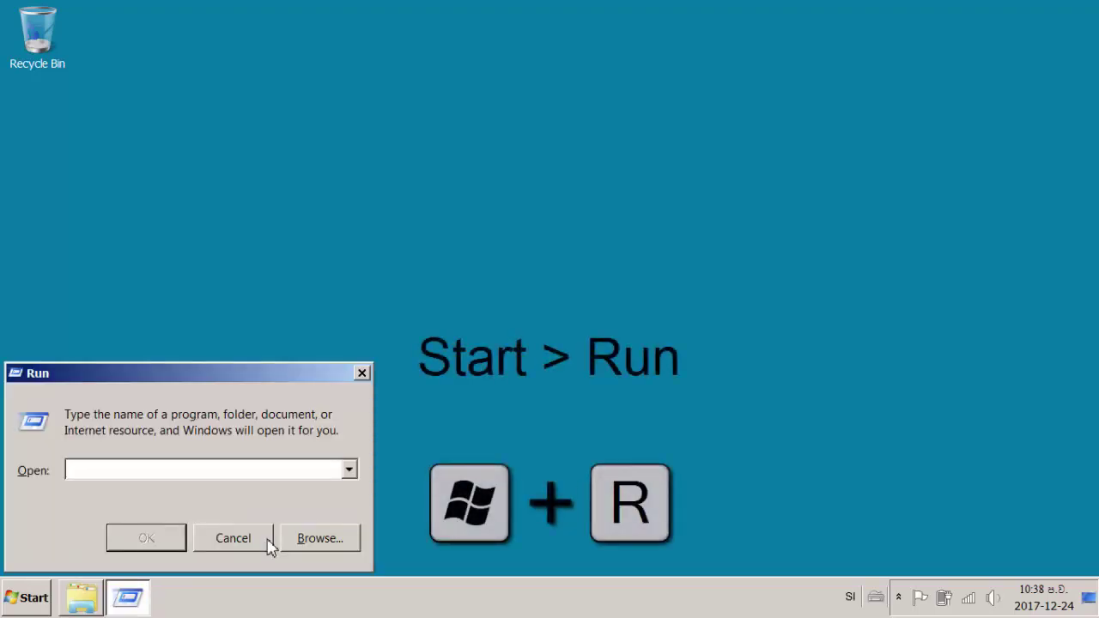
pyautogui.click(9, 598)
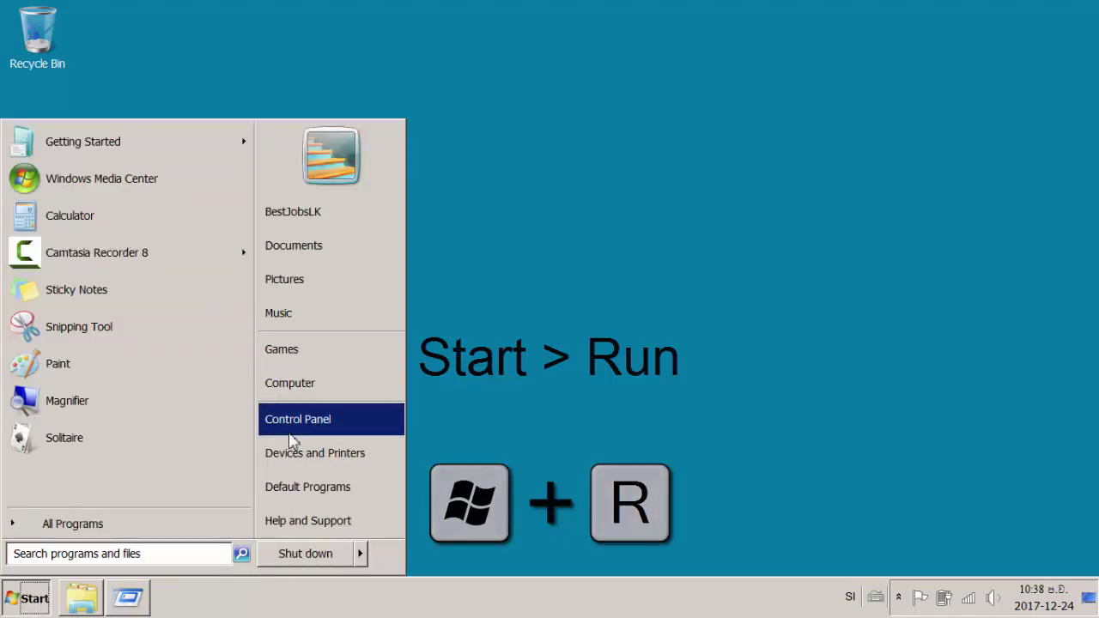
pyautogui.click(608, 321)
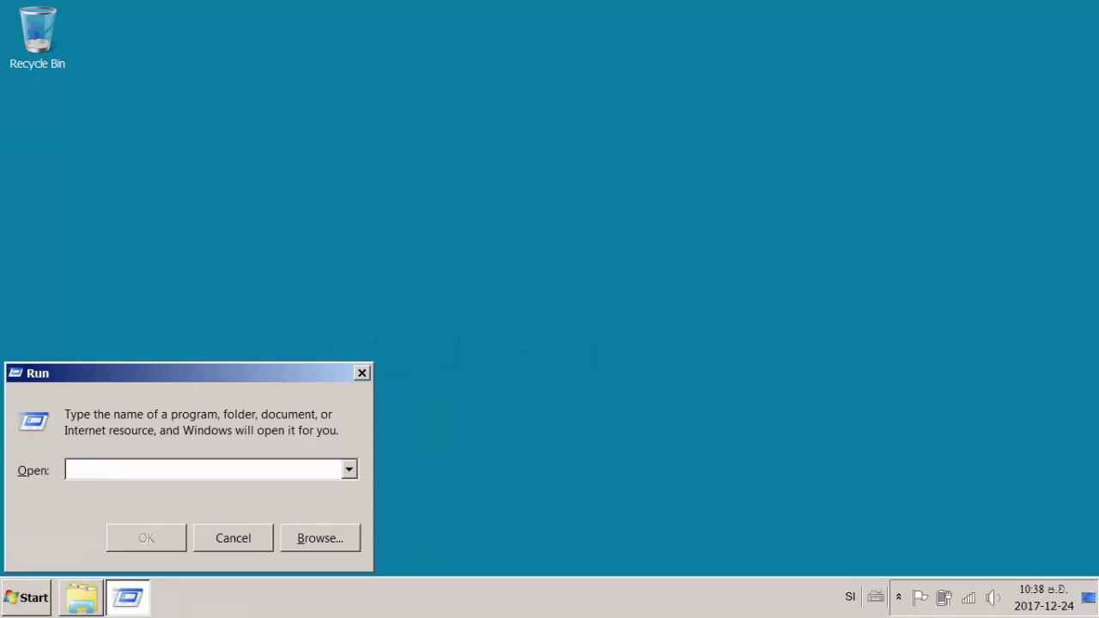
pyautogui.click(19, 601)
pyautogui.click(609, 380)
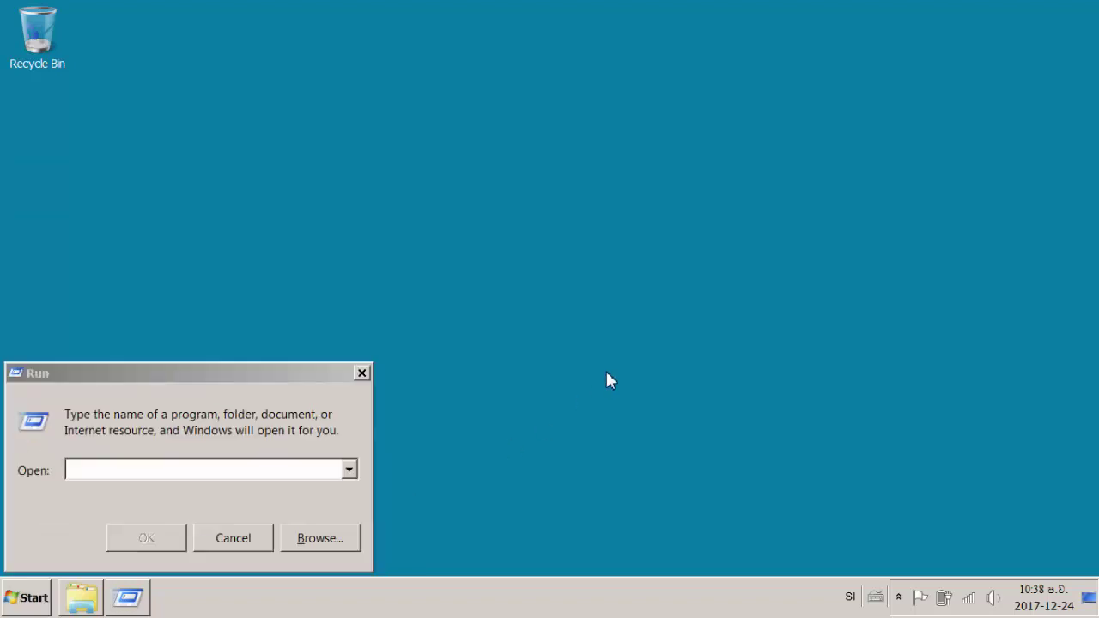
# Launch Excel from the Run dialog with the command excel, and accept the prefilled user name and initials.
pyautogui.click(161, 470)
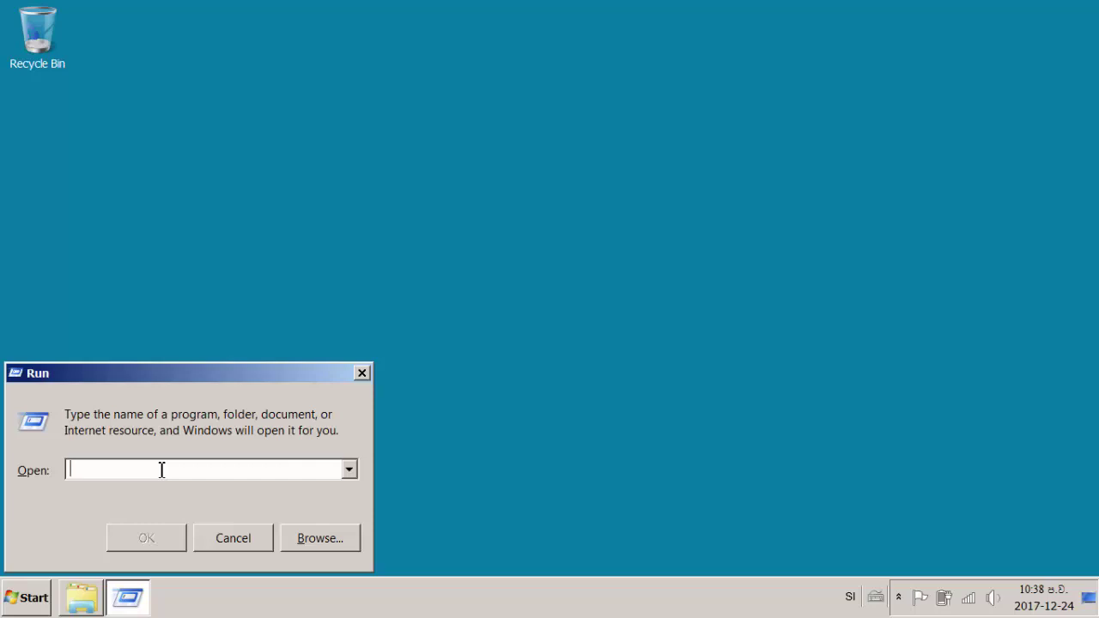
pyautogui.write('ex')
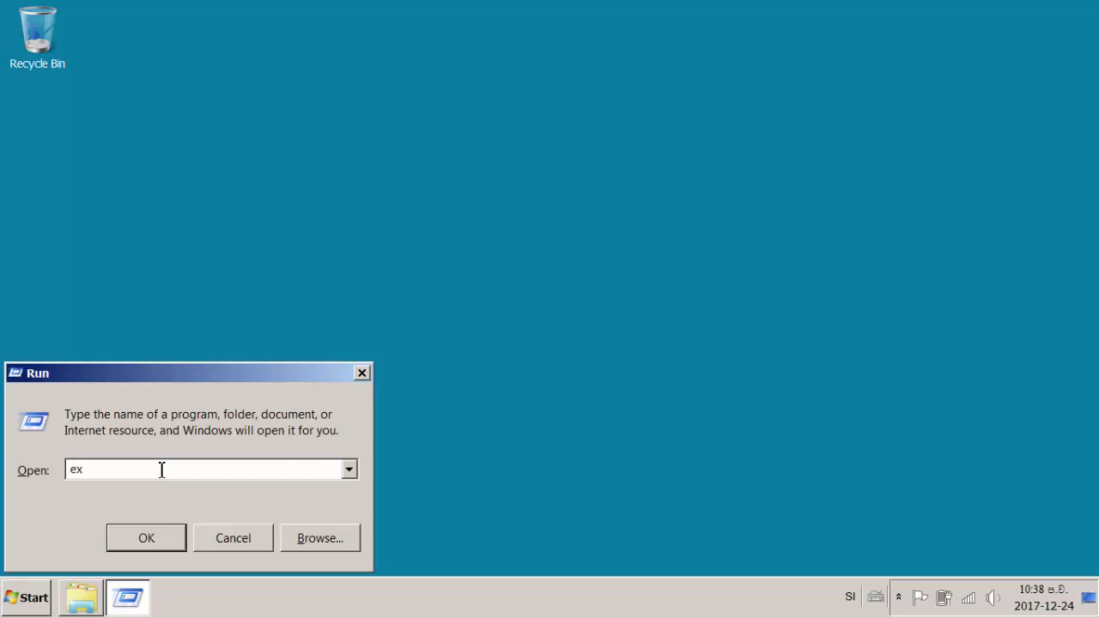
pyautogui.write('cel')
pyautogui.hotkey('ctrl', 'a')
pyautogui.press('Return')
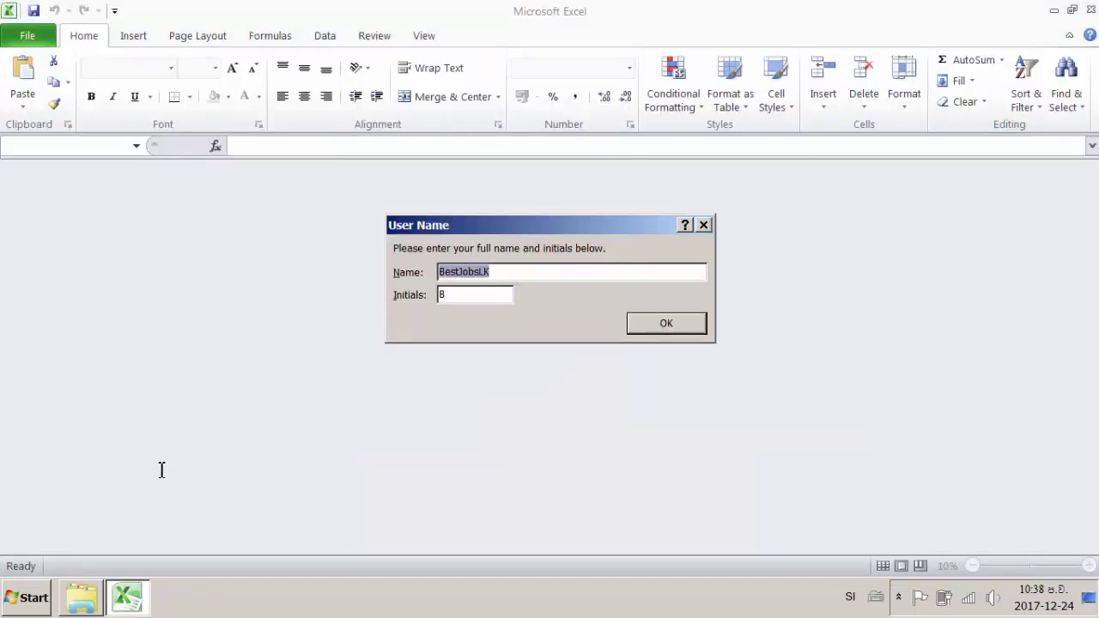
pyautogui.press('Return')
# Launch Word from the Run dialog with the command winword, and create two additional blank documents.
pyautogui.press('super+r')
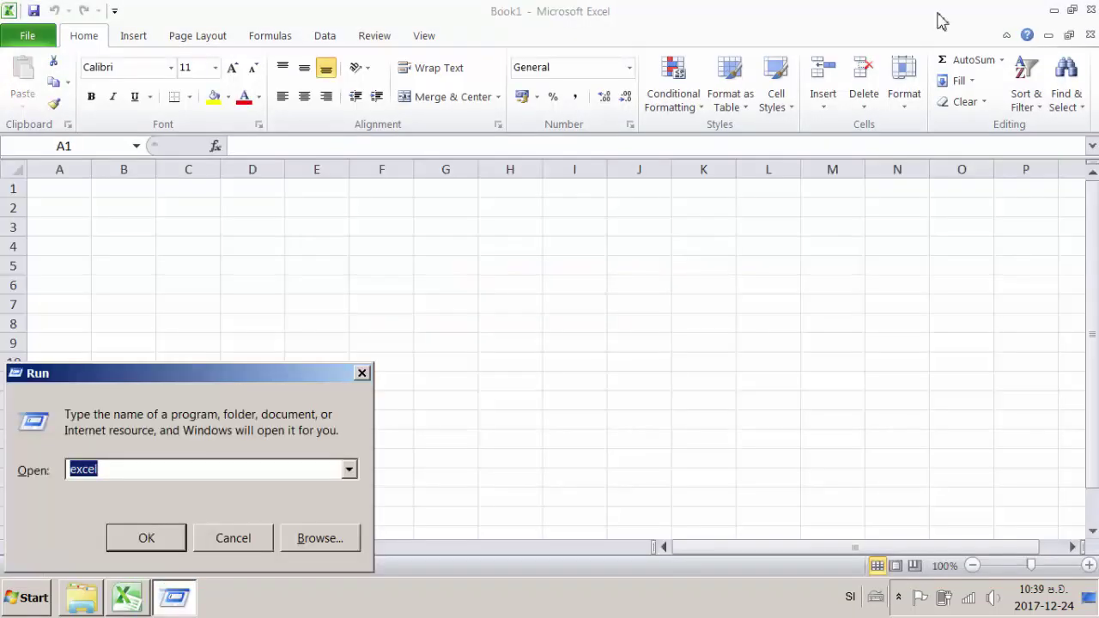
pyautogui.write('winword')
pyautogui.press('Return')
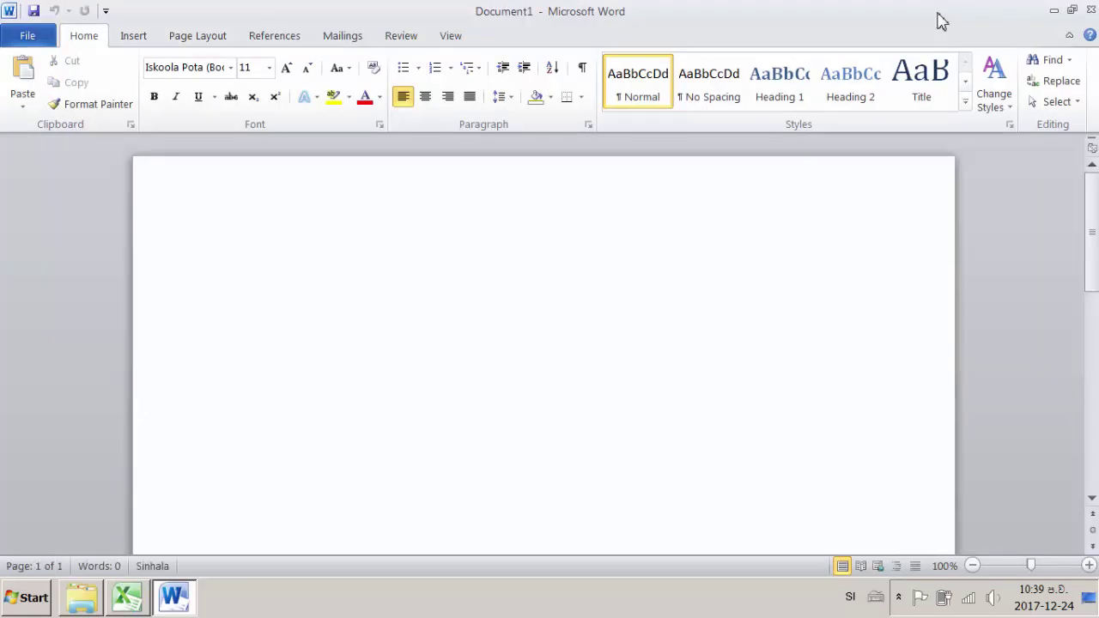
pyautogui.hotkey('ctrl', 'n')
pyautogui.hotkey('ctrl', 'n')
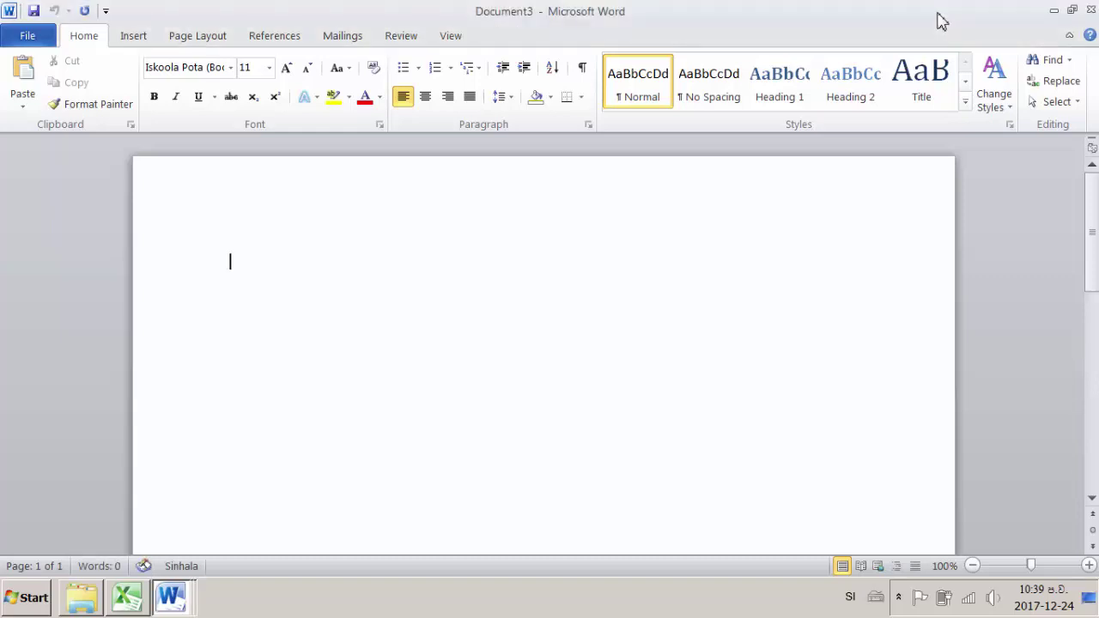
# Switch through the open Word windows to Document3 and enter the text "Document 3" in it.
pyautogui.press('super+3')
pyautogui.press('super+3')
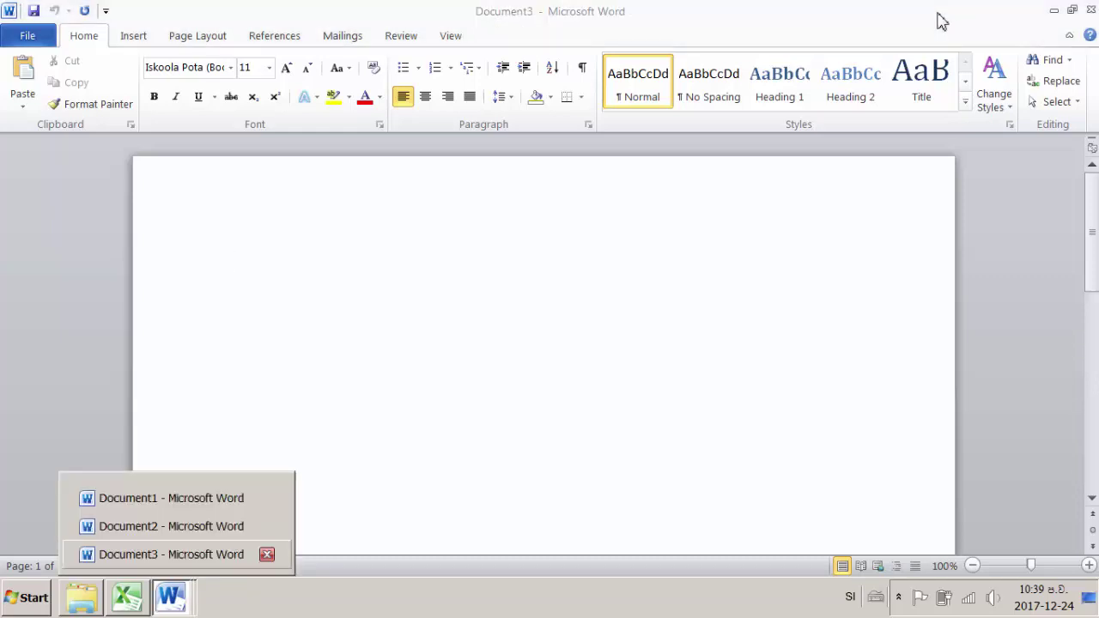
pyautogui.press('super+3')
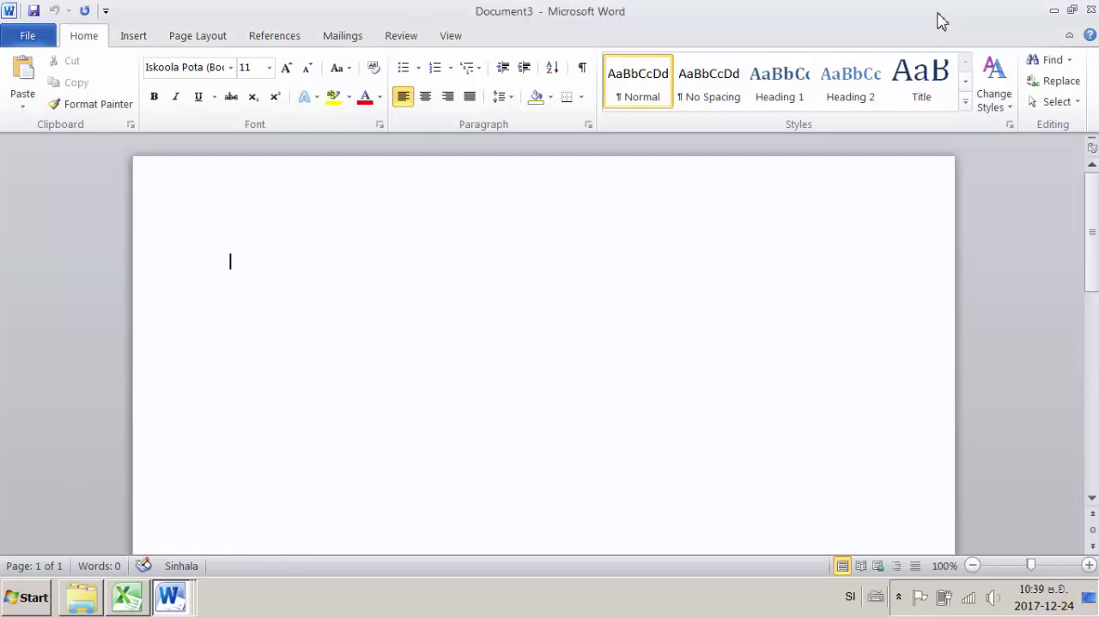
pyautogui.write('Document 4')
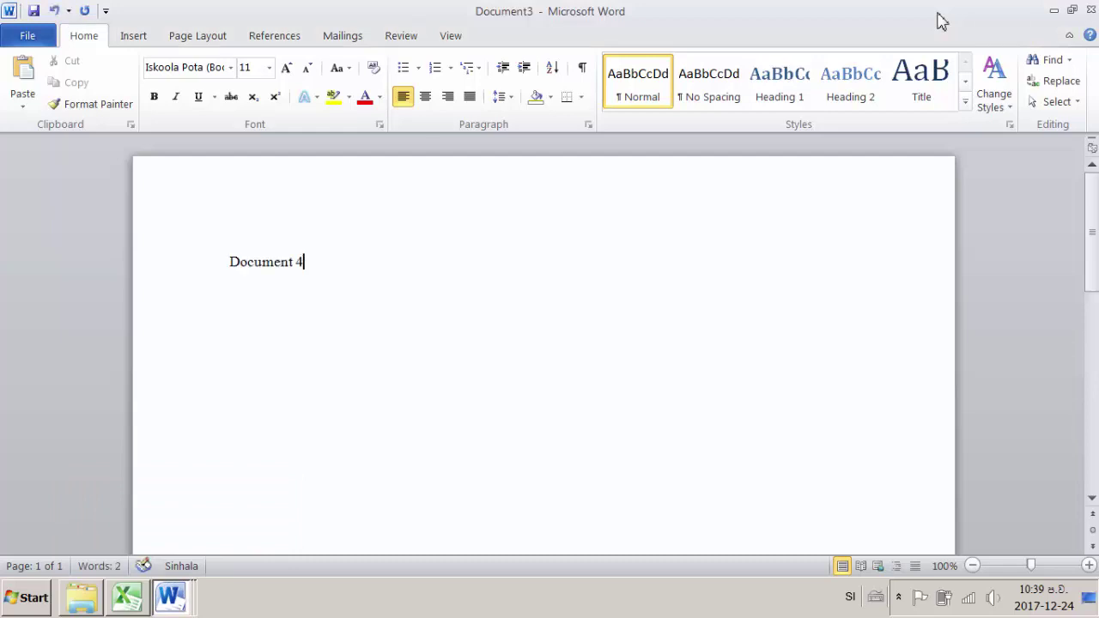
pyautogui.press('BackSpace')
pyautogui.write('3')
# Enter the text "Document 2" in Document2 and "Document 1" in Document1.
pyautogui.press('super+3')
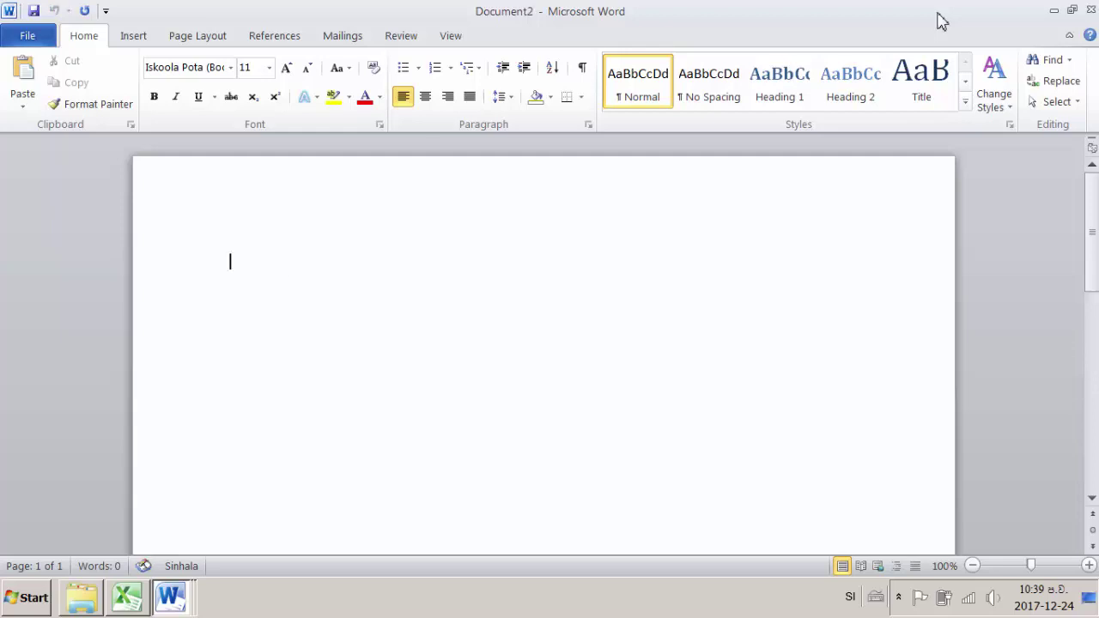
pyautogui.write('Document 2')
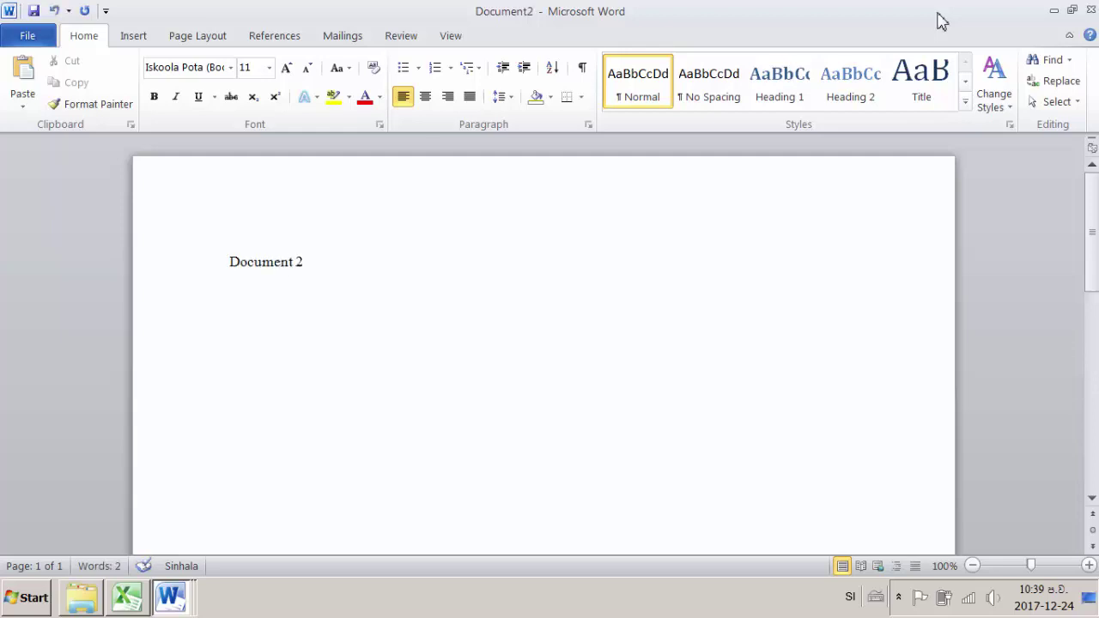
pyautogui.press('super+3')
pyautogui.write('Document 1')
# Cycle repeatedly through the three open Word documents, ending on Document1.
pyautogui.hotkey('ctrl', 'F6')
pyautogui.hotkey('ctrl', 'F6')
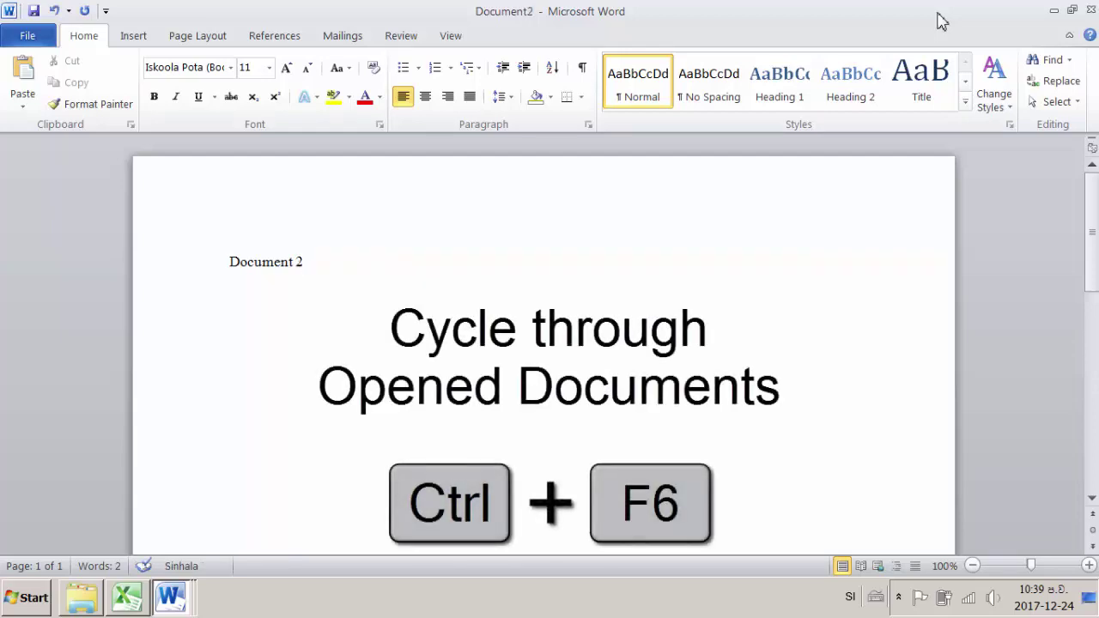
pyautogui.hotkey('ctrl', 'F6')
pyautogui.hotkey('ctrl', 'F6')
pyautogui.hotkey('ctrl', 'F6')
pyautogui.hotkey('ctrl', 'F6')
pyautogui.hotkey('ctrl', 'F6')
pyautogui.hotkey('ctrl', 'F6')
pyautogui.hotkey('ctrl', 'F6')
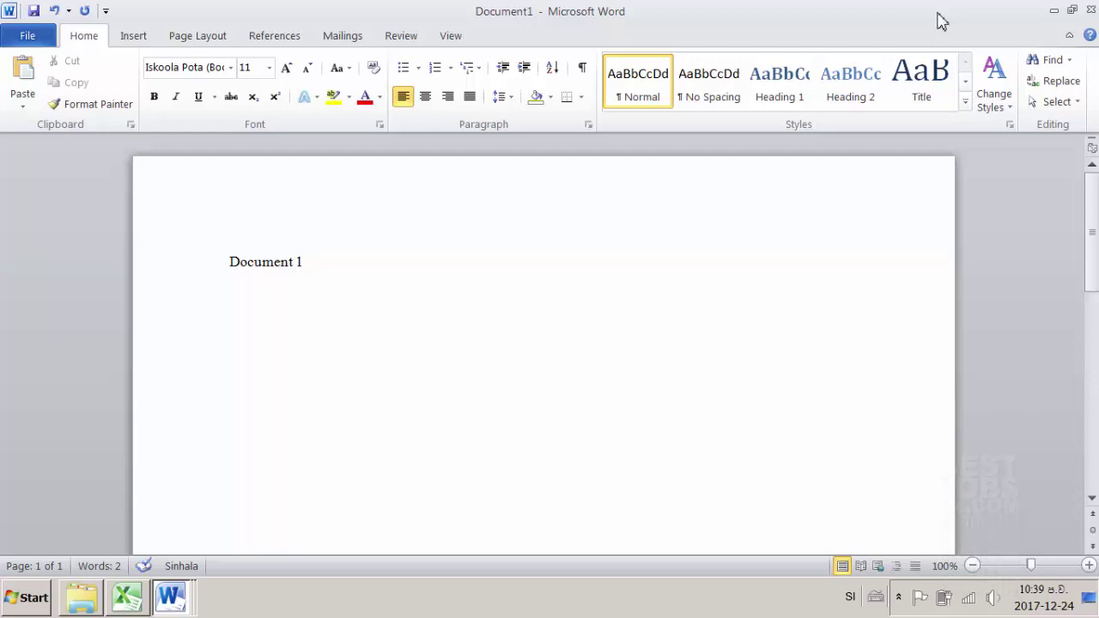
# Close Document1 without saving its changes.
pyautogui.hotkey('ctrl', 'w')
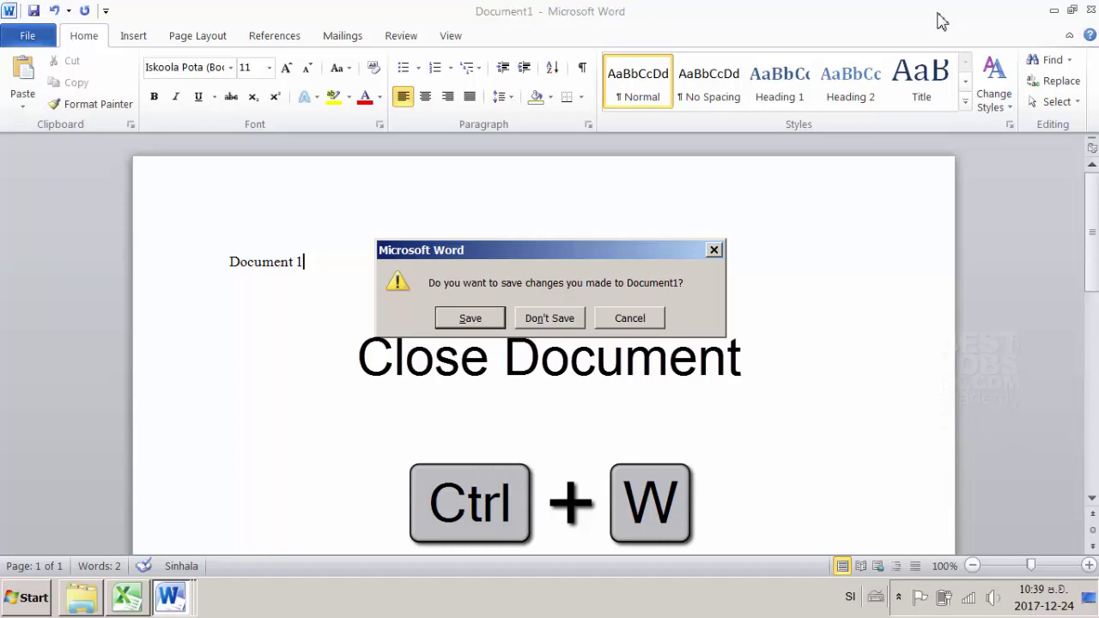
pyautogui.press('Tab')
pyautogui.press('Return')
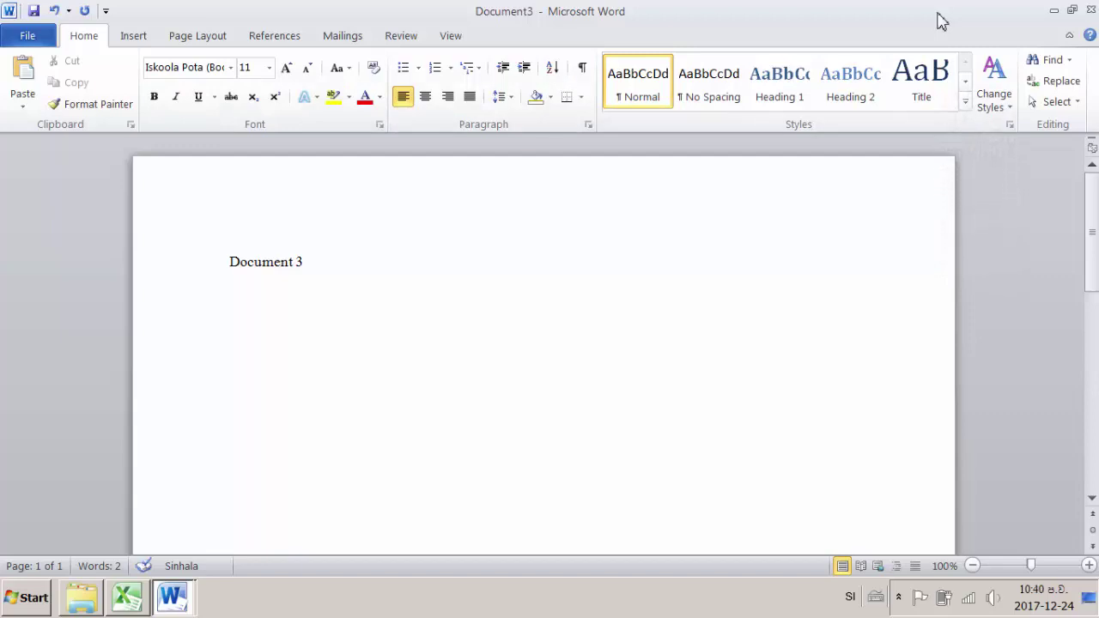
# Switch to the Book1 workbook in Excel and open a new Windows Explorer window showing Computer.
pyautogui.hotkey('alt', 'Tab')
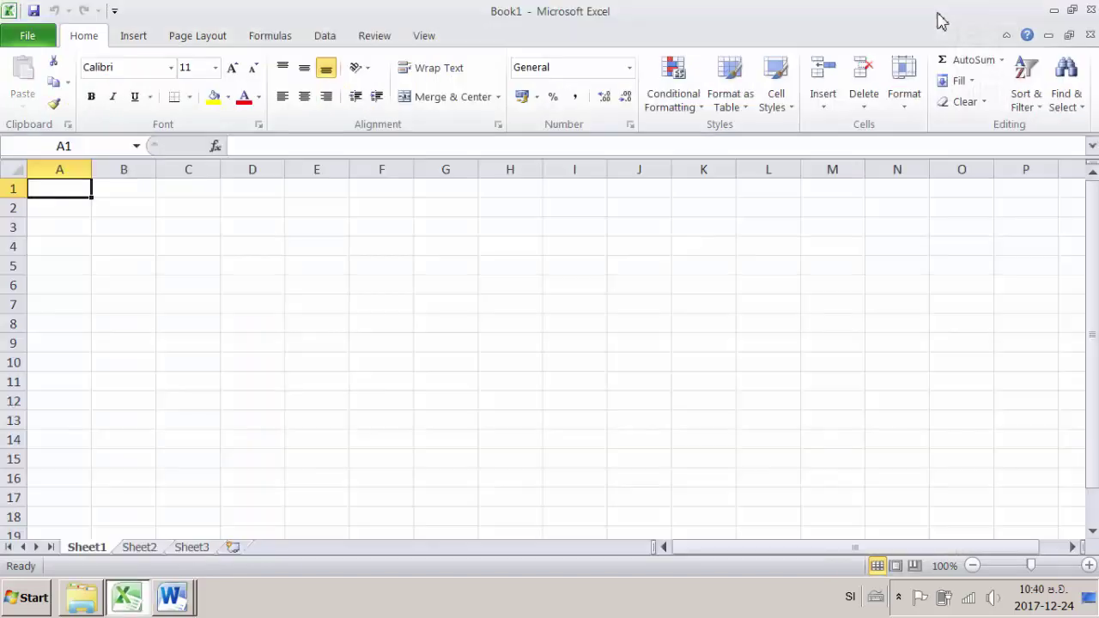
pyautogui.press('super+e')
pyautogui.press('super+3')
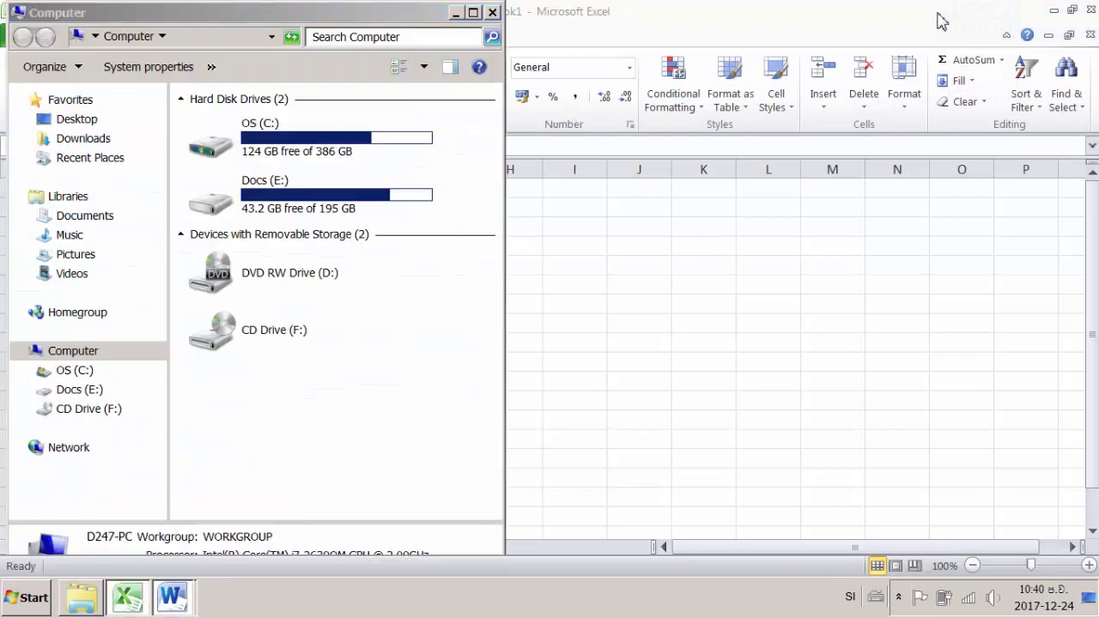
# Return to the Book1 workbook in Excel and select cell D6 on Sheet1.
pyautogui.press('super+3')
pyautogui.press('Escape')
pyautogui.press('Right')
pyautogui.press('Right')
pyautogui.press('Right')
pyautogui.press('Down')
pyautogui.press('Down')
pyautogui.press('Down')
pyautogui.press('Down')
pyautogui.press('Down')
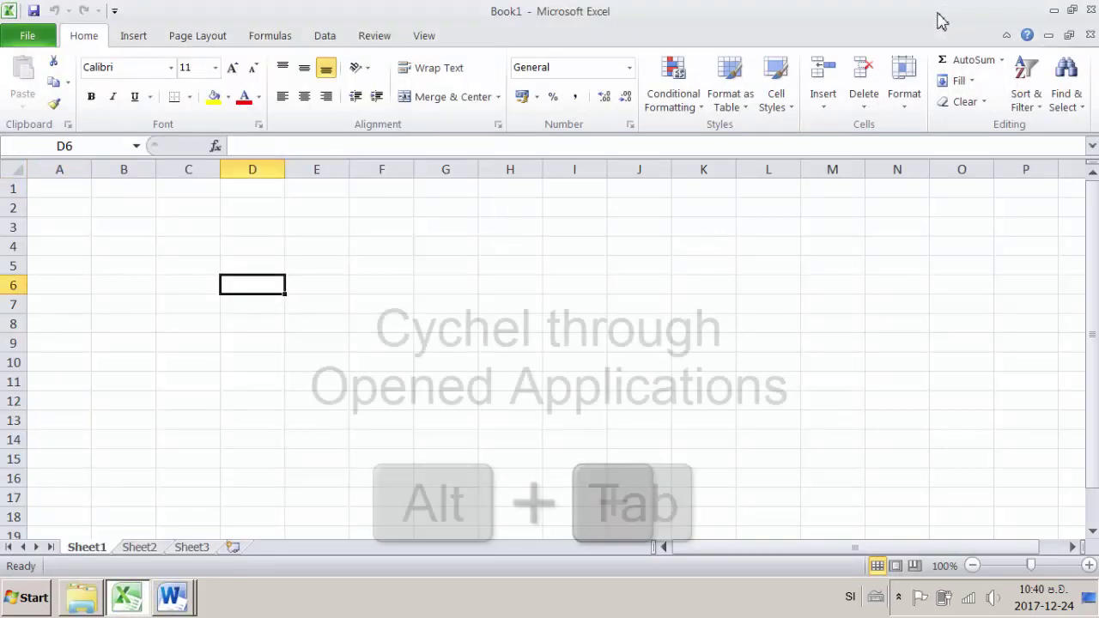
# Cycle through the open Excel, Computer and Word windows in the application switcher.
pyautogui.hotkey('alt', 'Tab')
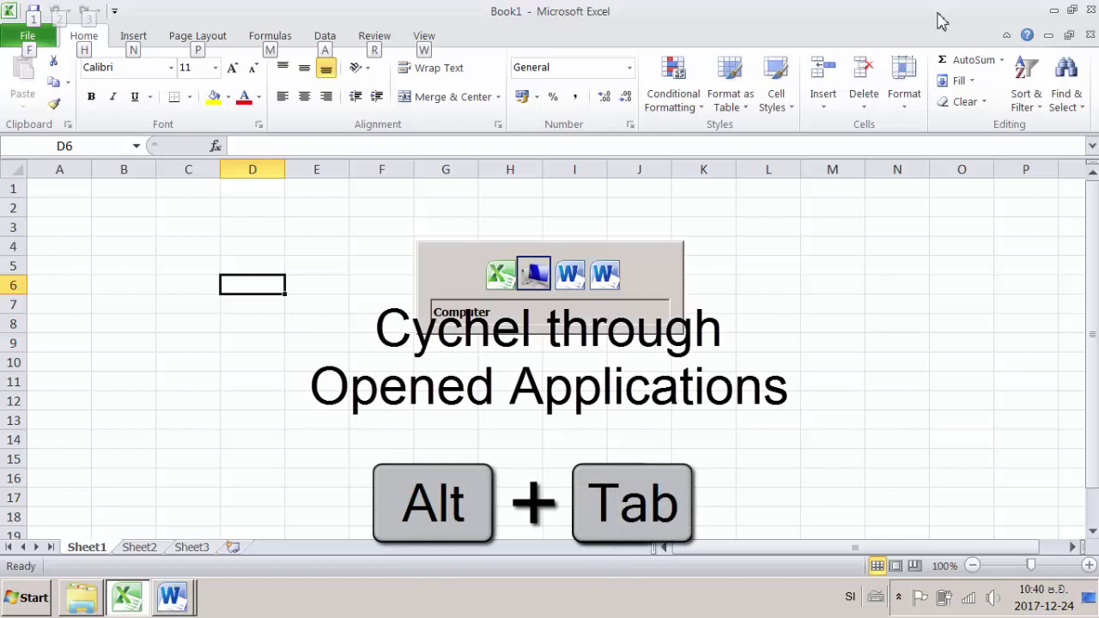
pyautogui.hotkey('alt', 'Tab')
pyautogui.hotkey('alt', 'Tab')
pyautogui.hotkey('alt', 'Tab')
pyautogui.hotkey('alt', 'Tab')
pyautogui.hotkey('alt', 'Tab')
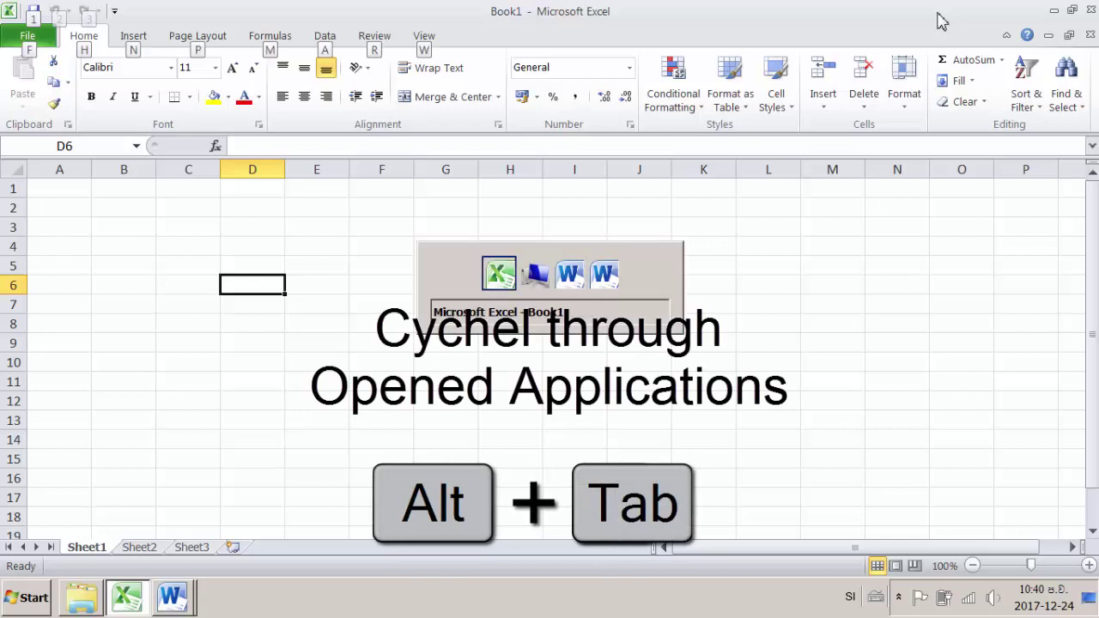
pyautogui.hotkey('alt', 'Tab')
pyautogui.hotkey('alt', 'Tab')
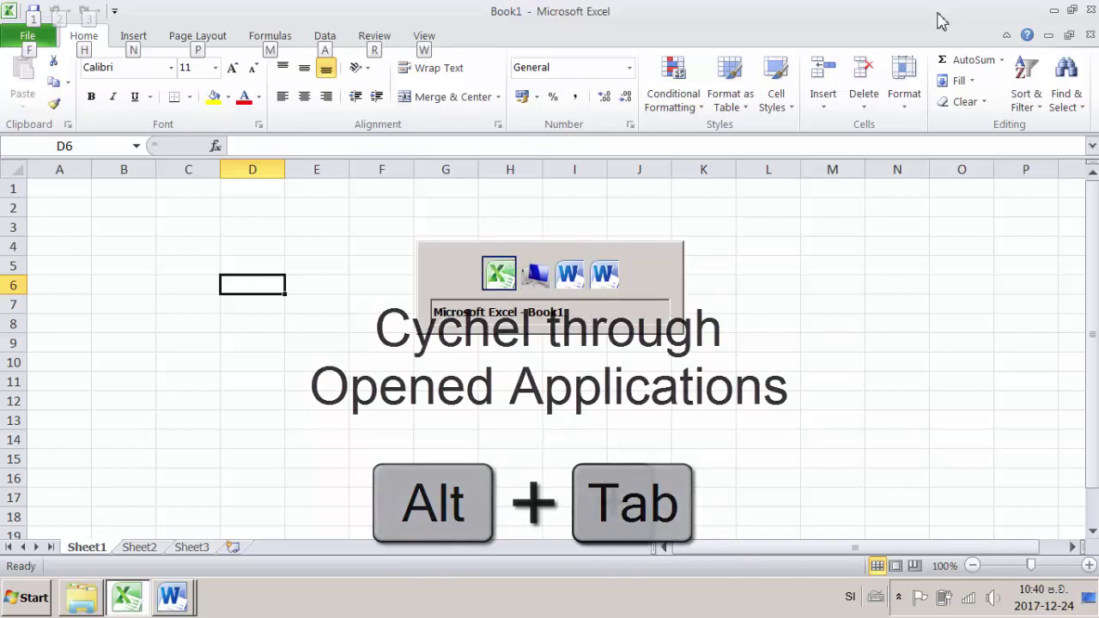
# Cycle through the open Excel, Computer and Word windows again and switch to Document3 in Word.
pyautogui.hotkey('alt', 'Tab')
pyautogui.hotkey('alt', 'Tab')
pyautogui.hotkey('alt', 'Tab')
pyautogui.hotkey('alt', 'Tab')
pyautogui.hotkey('alt', 'Tab')
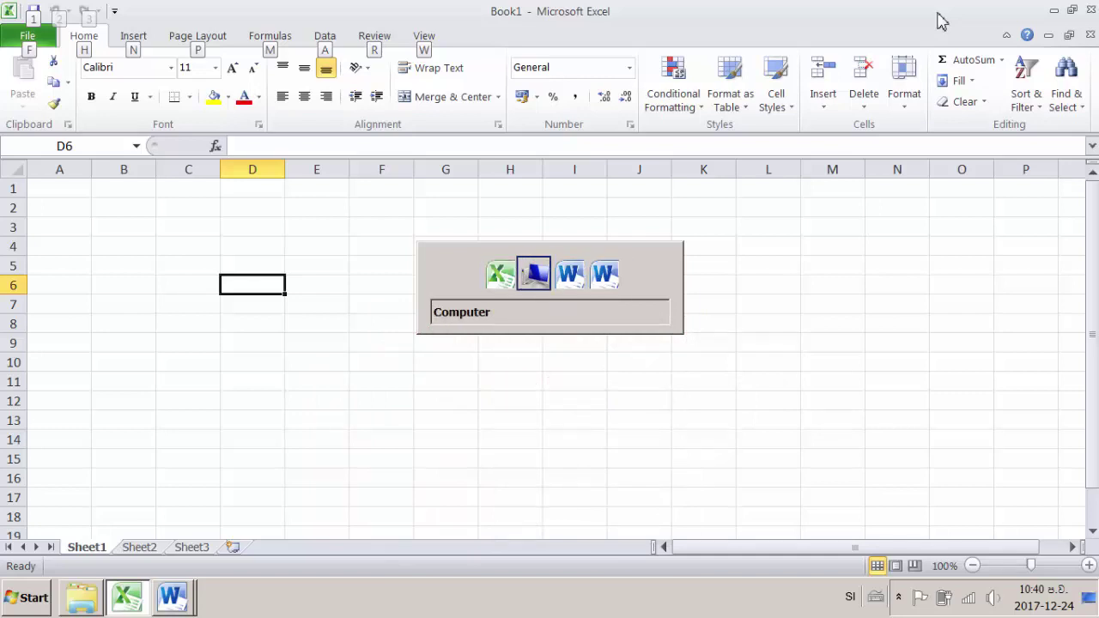
pyautogui.hotkey('alt', 'Tab')
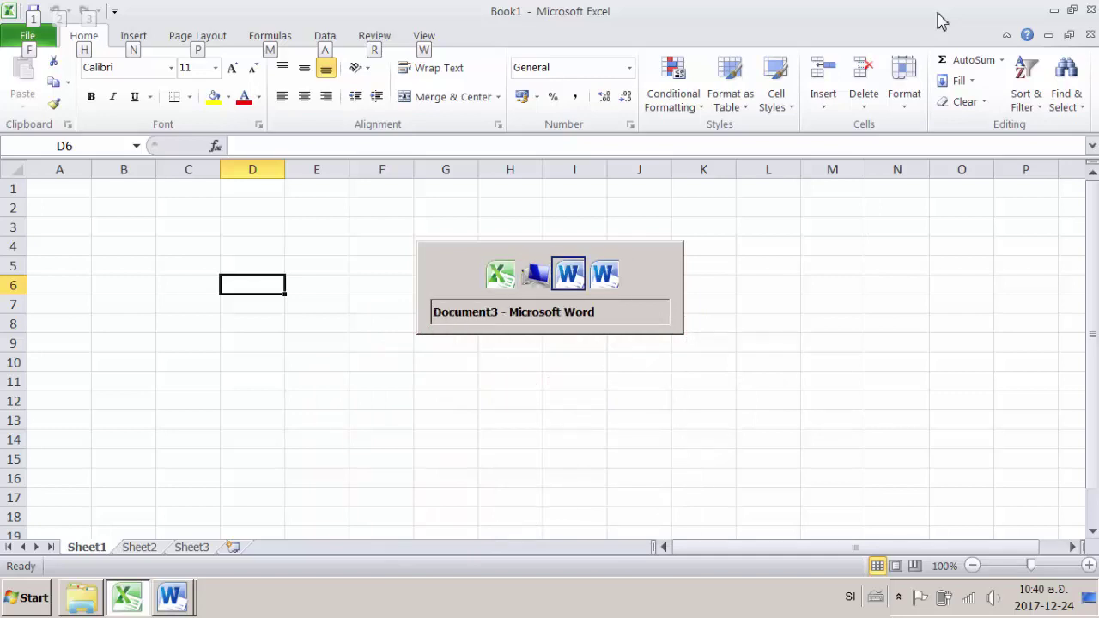
pyautogui.hotkey('alt', 'Tab')
pyautogui.hotkey('alt', 'Tab')
pyautogui.hotkey('alt', 'Tab')
pyautogui.hotkey('alt', 'Tab')
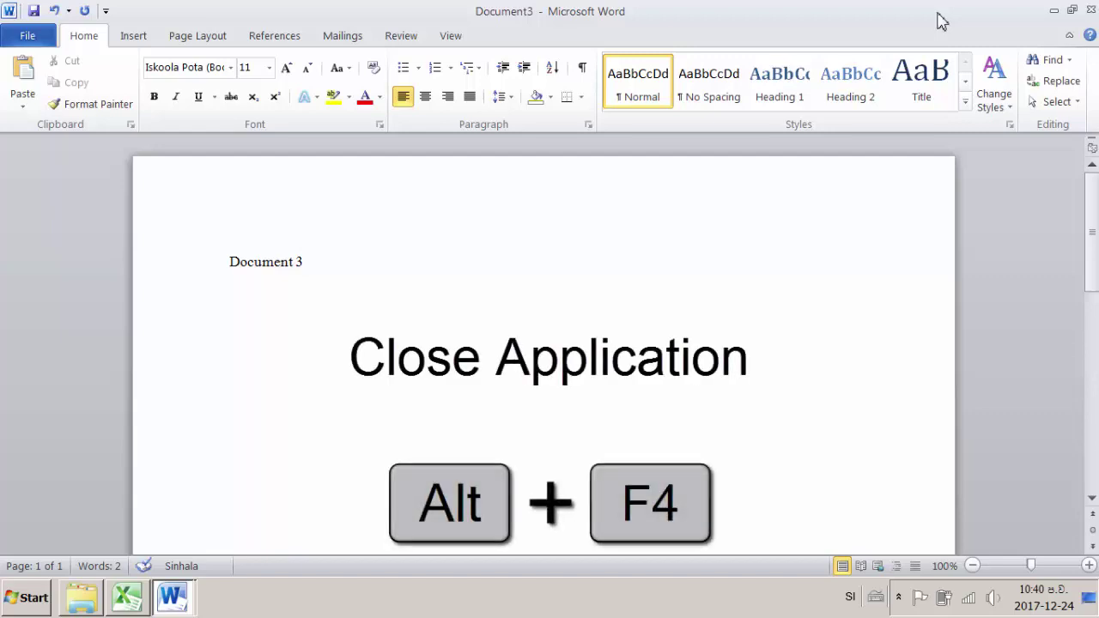
# Close the Document3 window in Word without saving its changes.
pyautogui.hotkey('alt', 'F4')
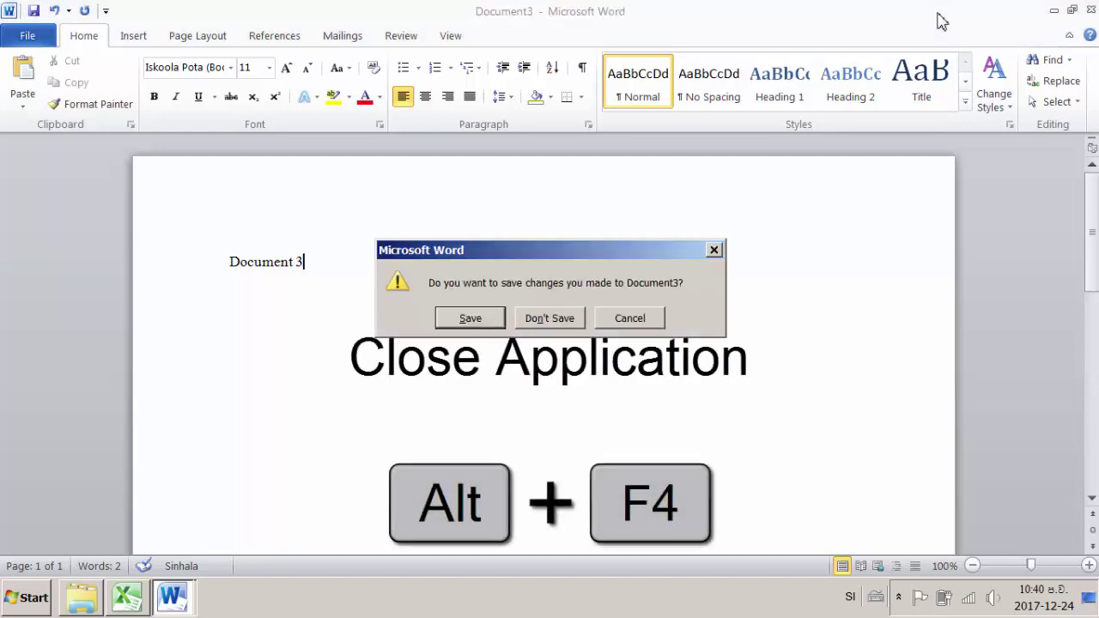
pyautogui.press('n')
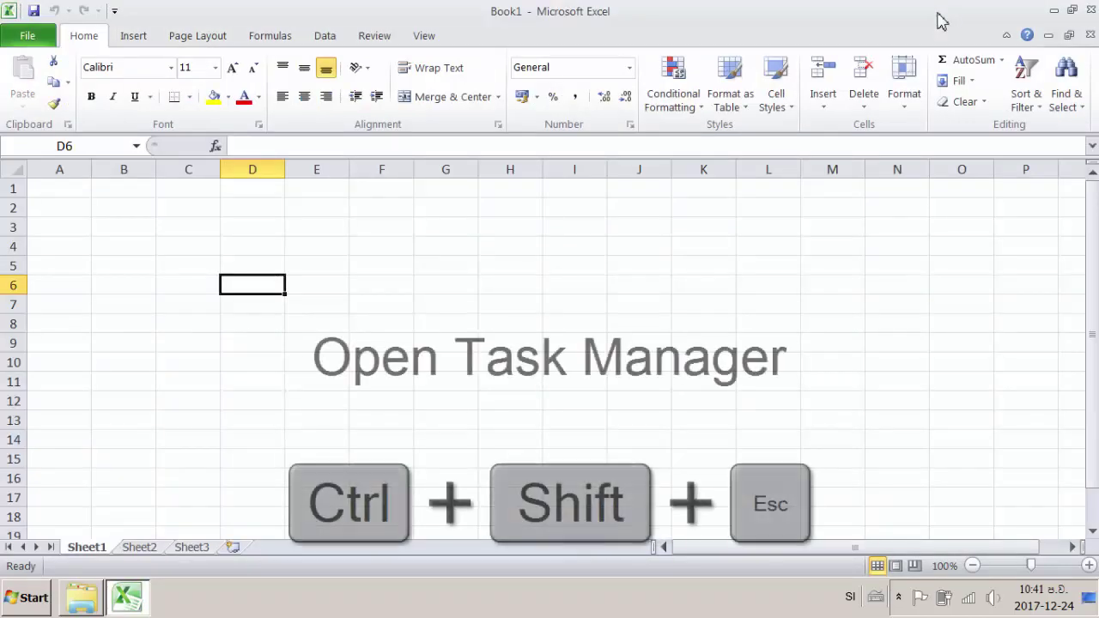
# Open Windows Task Manager to view the running applications, and close it again.
pyautogui.hotkey('ctrl', 'shift', 'Escape')
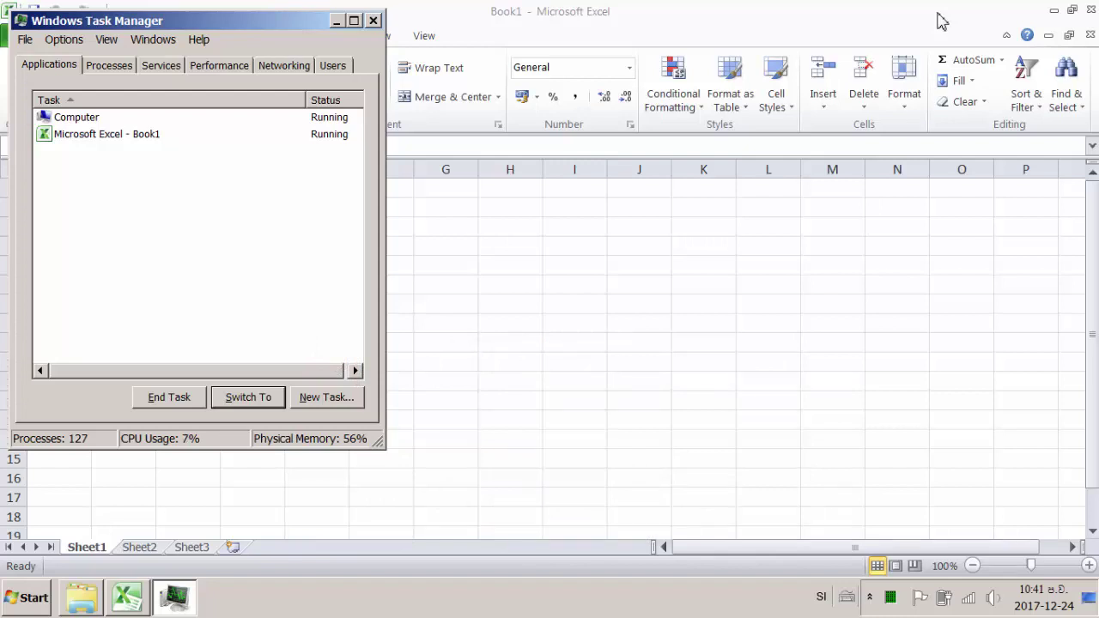
pyautogui.hotkey('alt', 'F4')
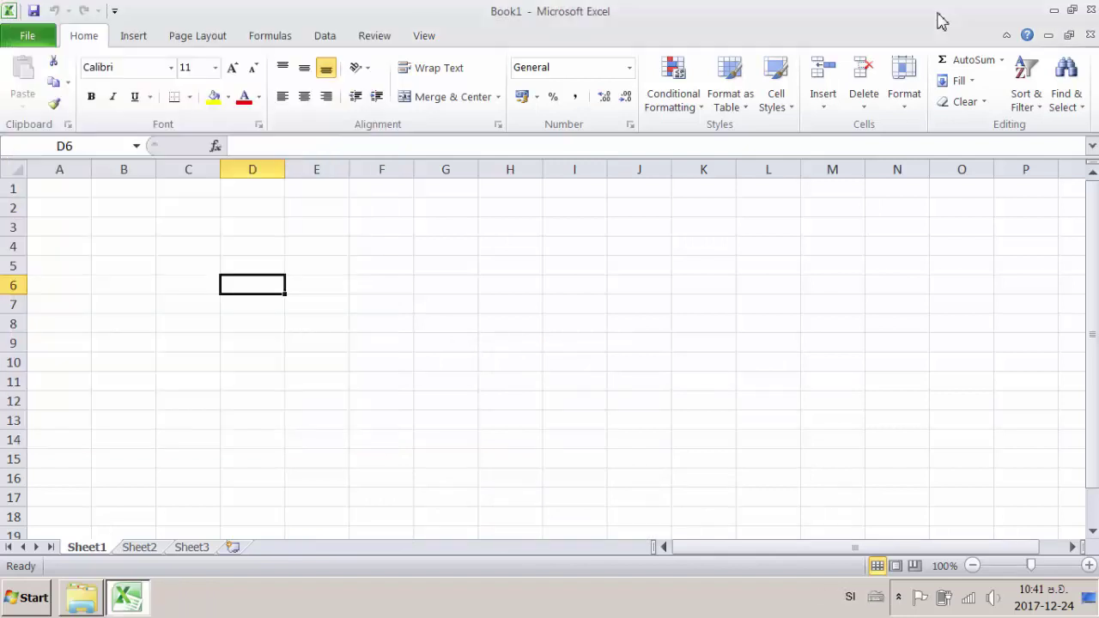